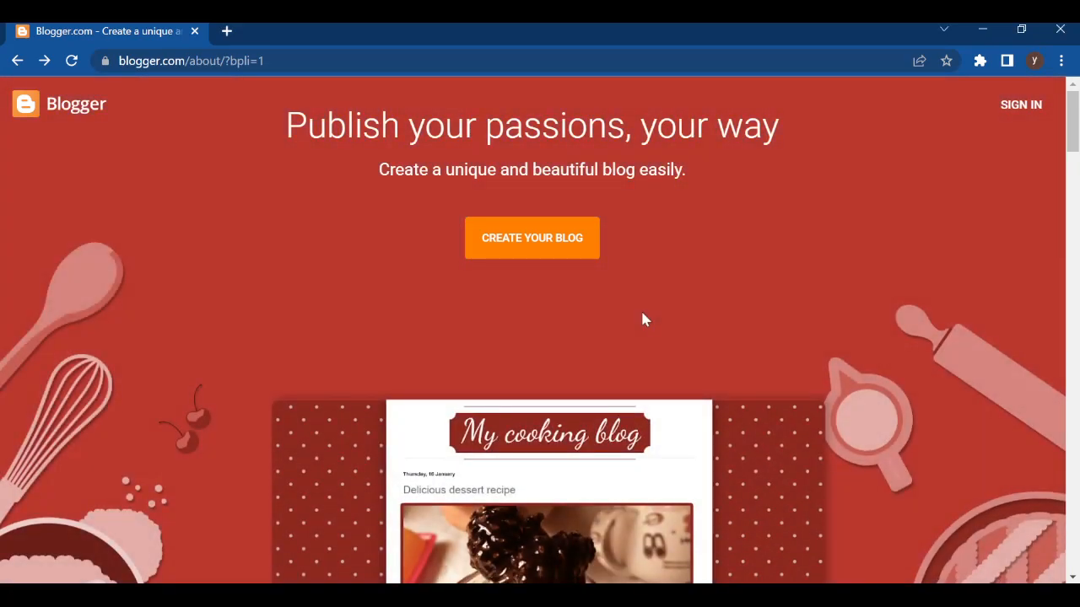
# - Start creating a blog from the Blogger home page and sign in with the existing Google account
pyautogui.click(533, 253)
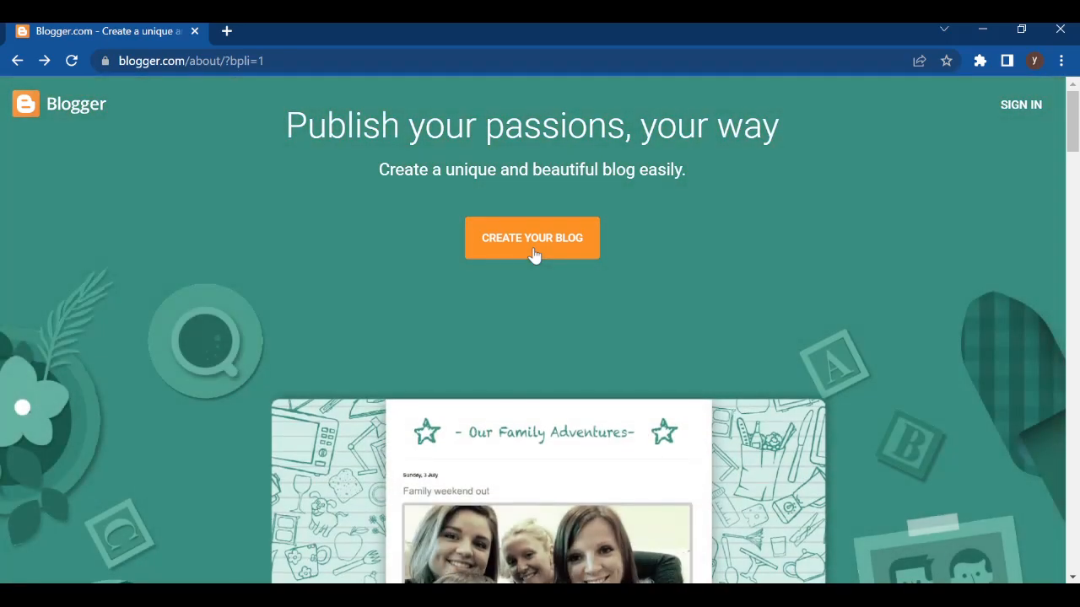
pyautogui.click(533, 252)
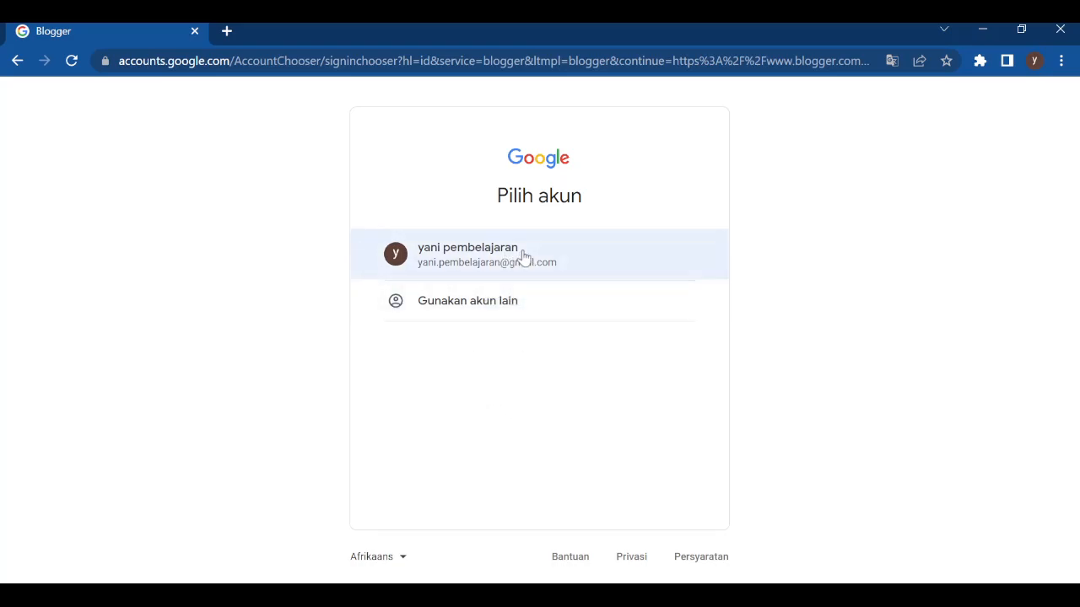
pyautogui.click(523, 255)
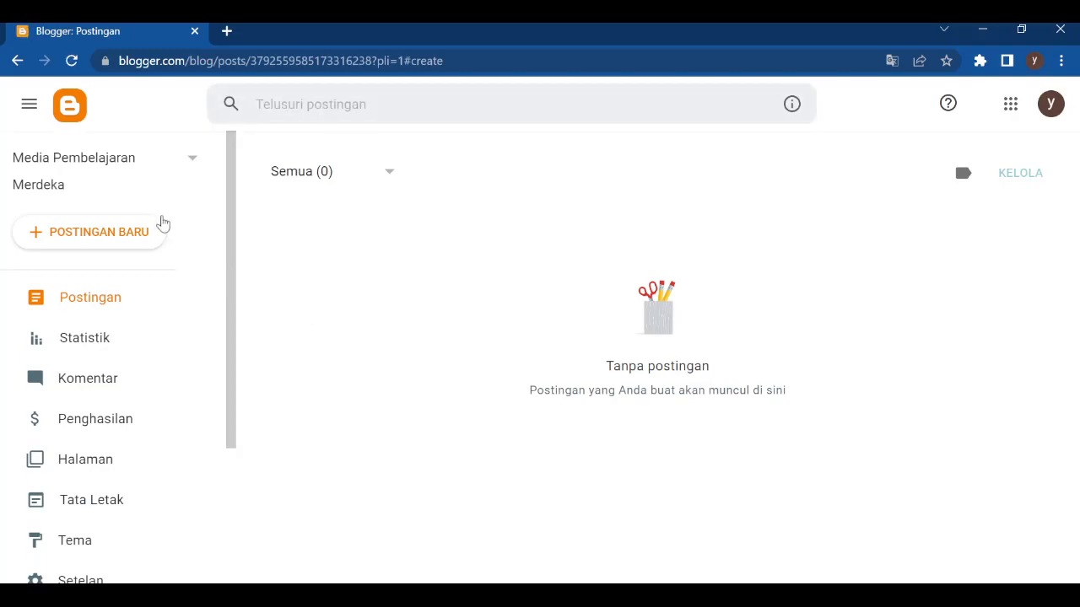
# - Start a new blog and give it the title "Pembelajaran di Kalimantan Timur", continuing to the address choice
pyautogui.click(178, 174)
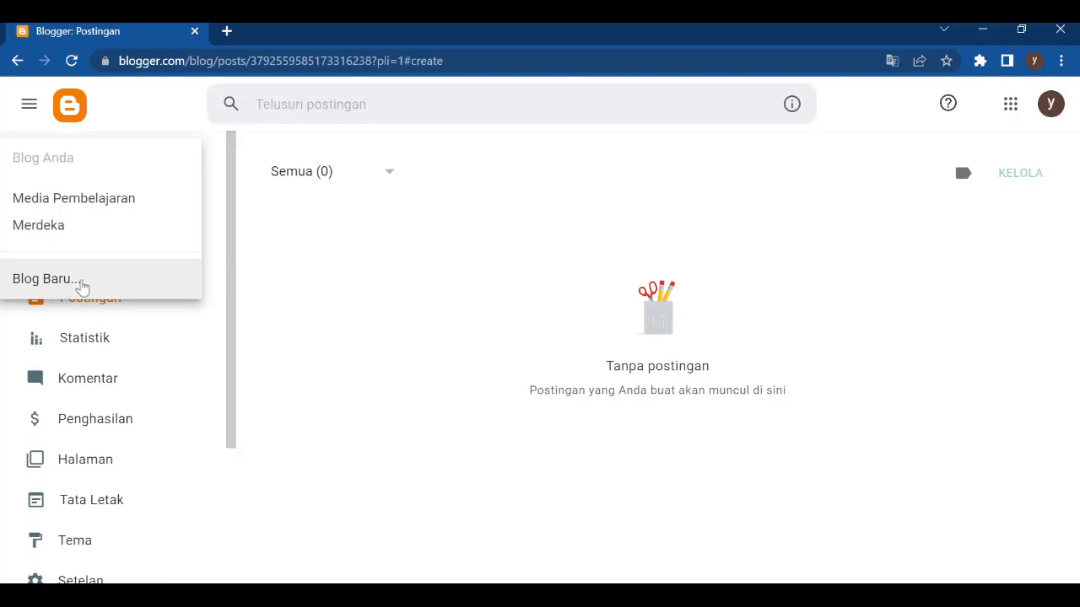
pyautogui.scroll(-1, 126, 294)
pyautogui.click(126, 294)
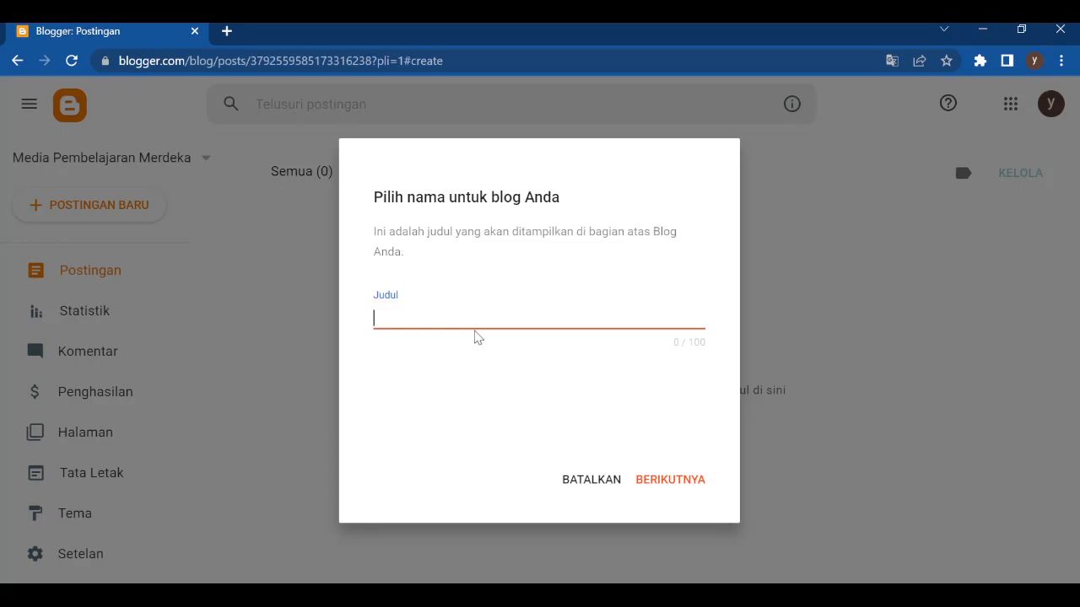
pyautogui.write('Pembelajaran di Kalimant')
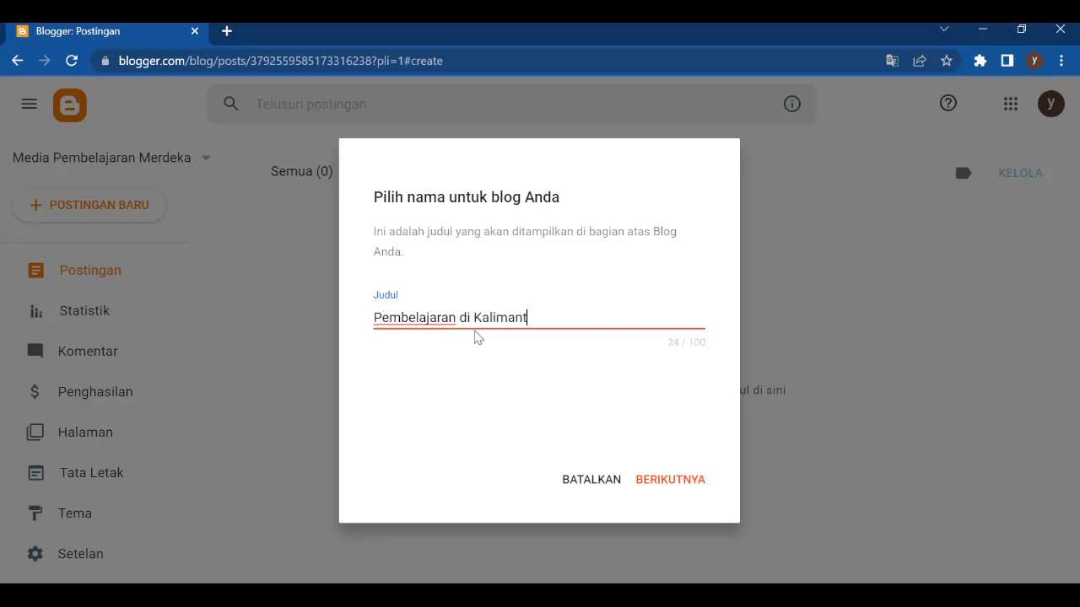
pyautogui.write('an Timur')
pyautogui.moveTo(596, 316); pyautogui.dragTo(374, 311)
pyautogui.click(590, 318)
pyautogui.moveTo(590, 318); pyautogui.dragTo(650, 311)
pyautogui.click(664, 483)
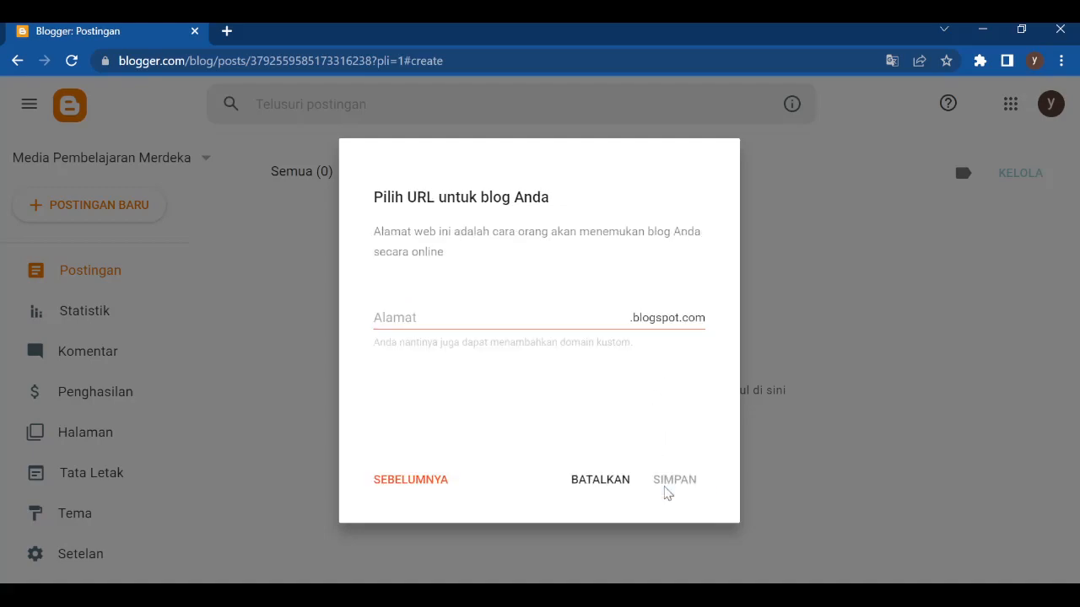
# - Try blogspot address variants with and without a hyphen for the new blog, and cancel its creation
pyautogui.click(572, 316)
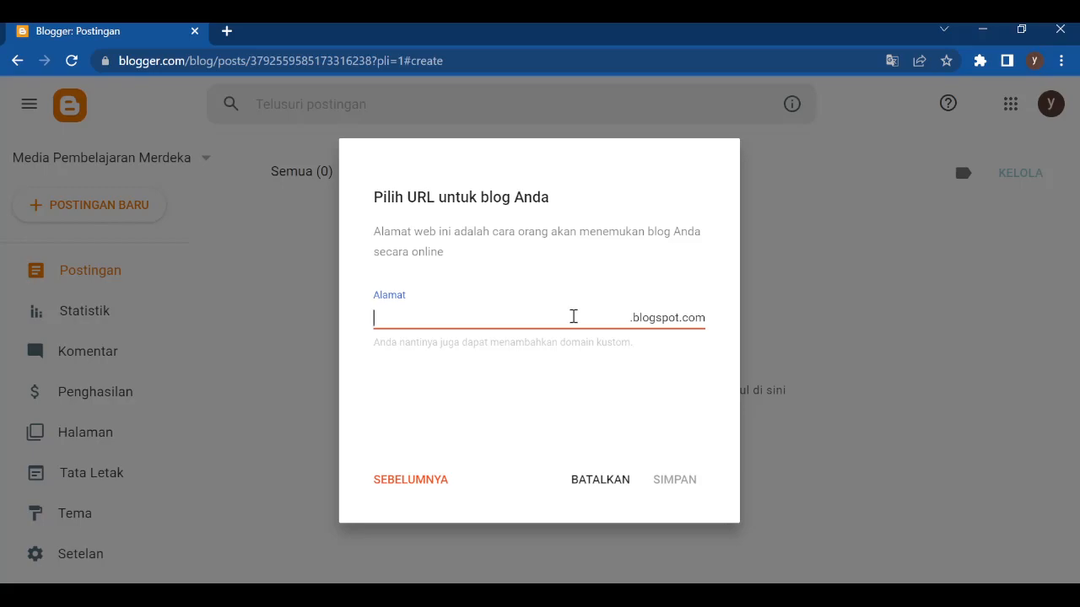
pyautogui.write('yani')
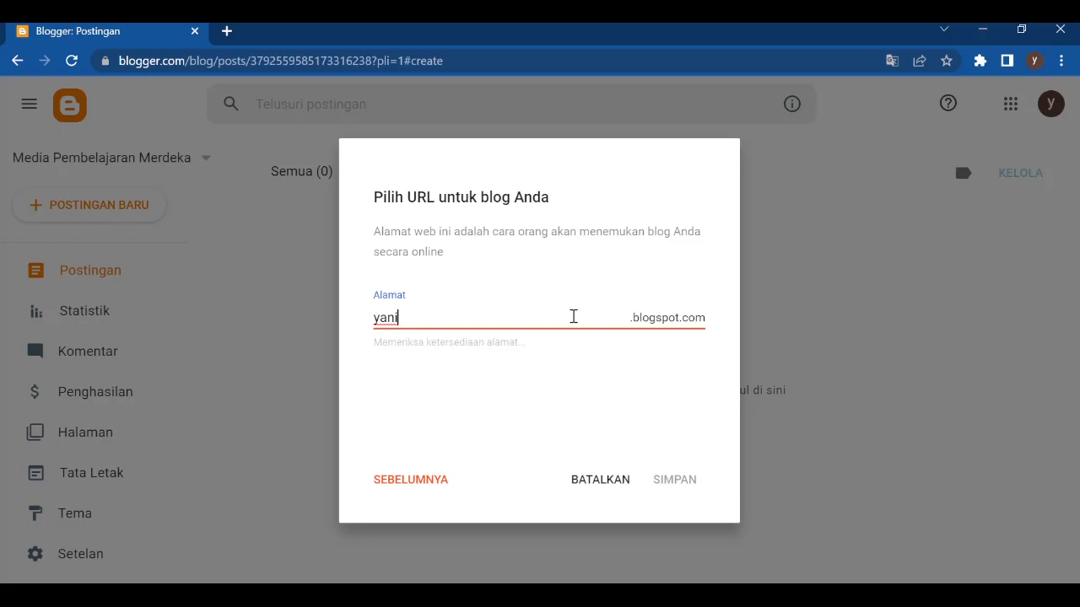
pyautogui.write('-')
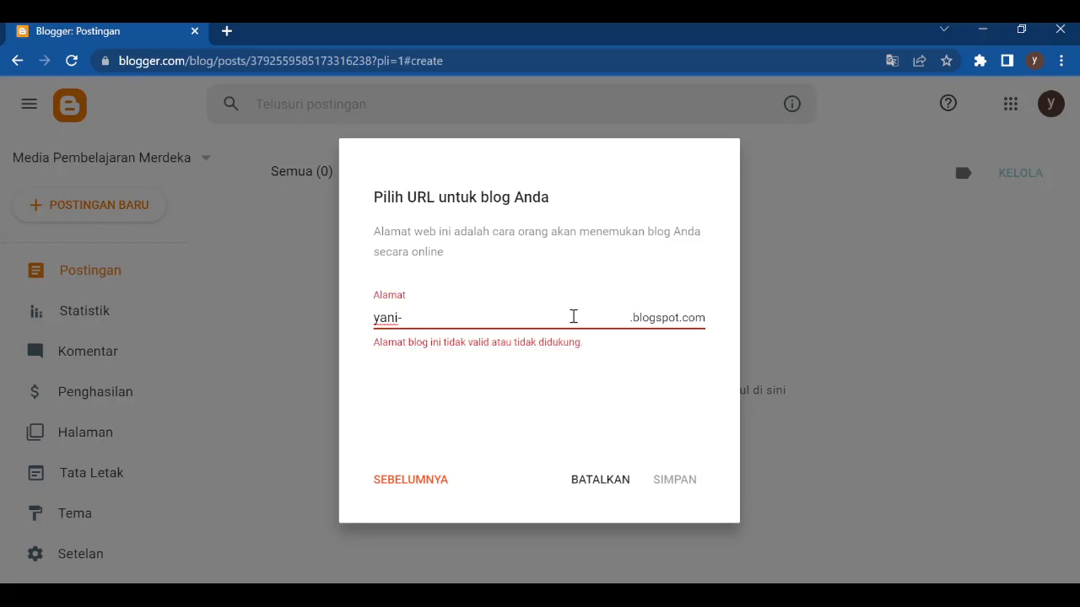
pyautogui.press('BackSpace')
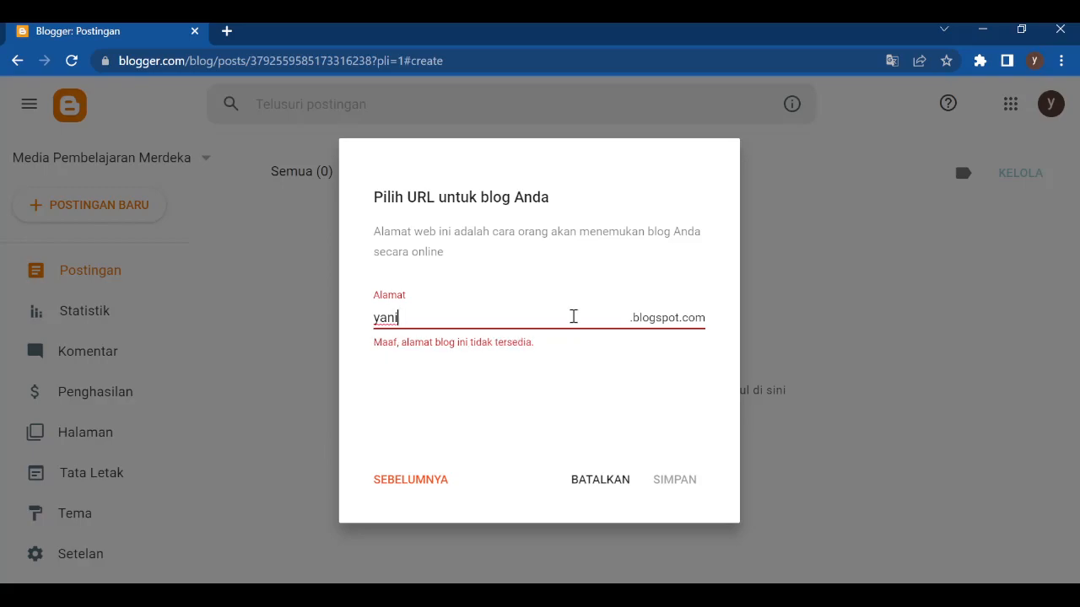
pyautogui.write('-kaltim')
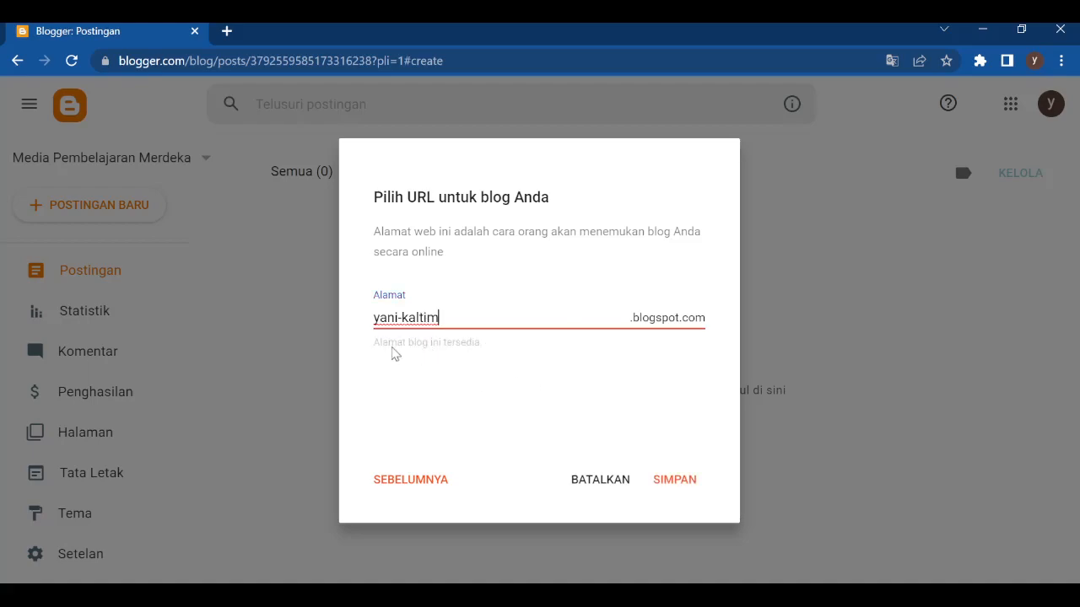
pyautogui.click(402, 319)
pyautogui.press('BackSpace')
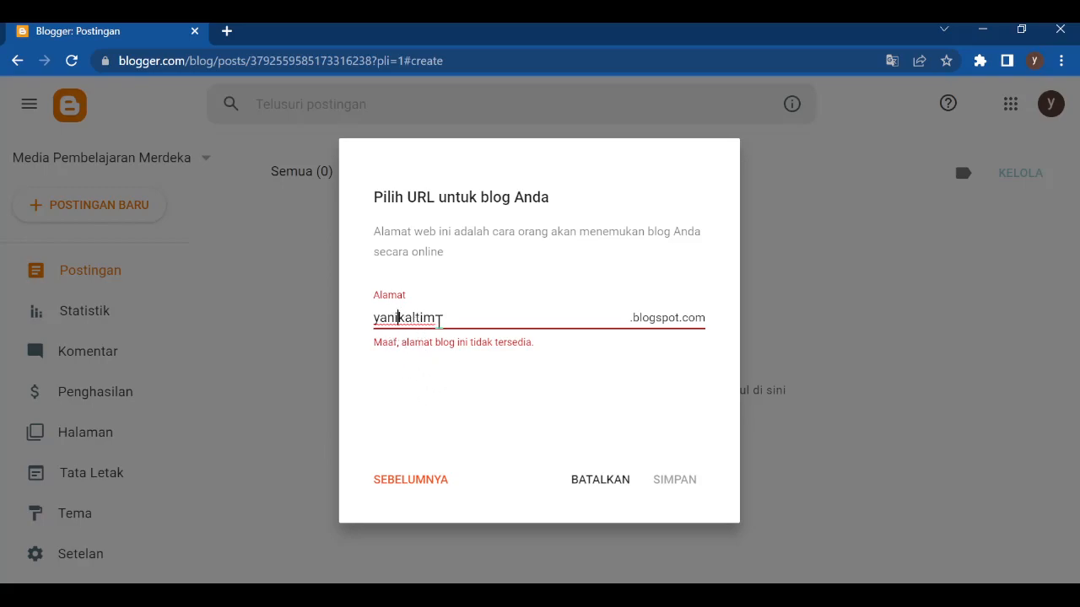
pyautogui.write('-')
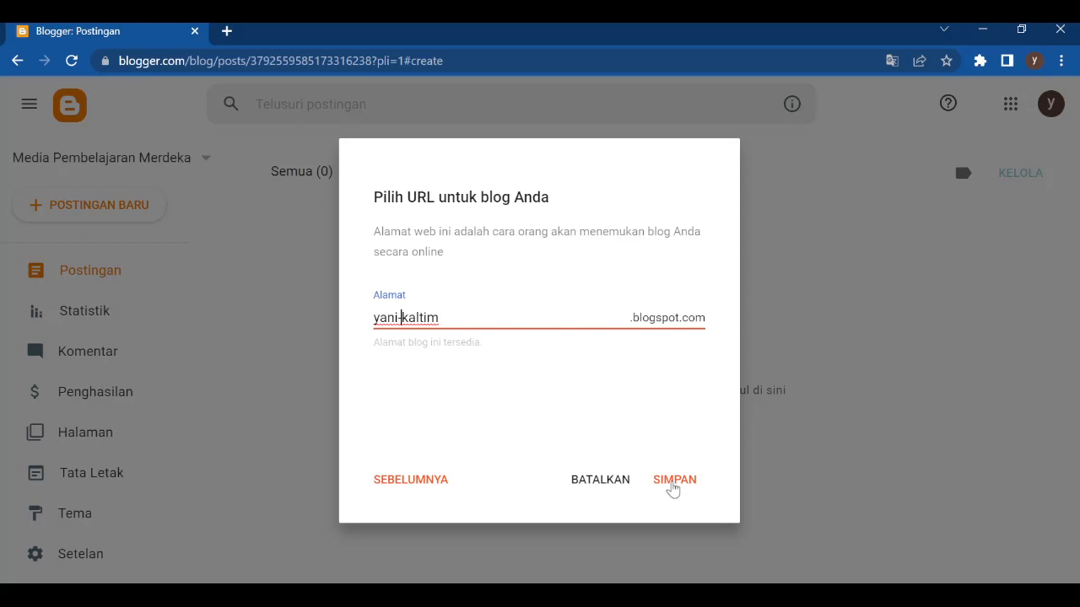
pyautogui.click(584, 494)
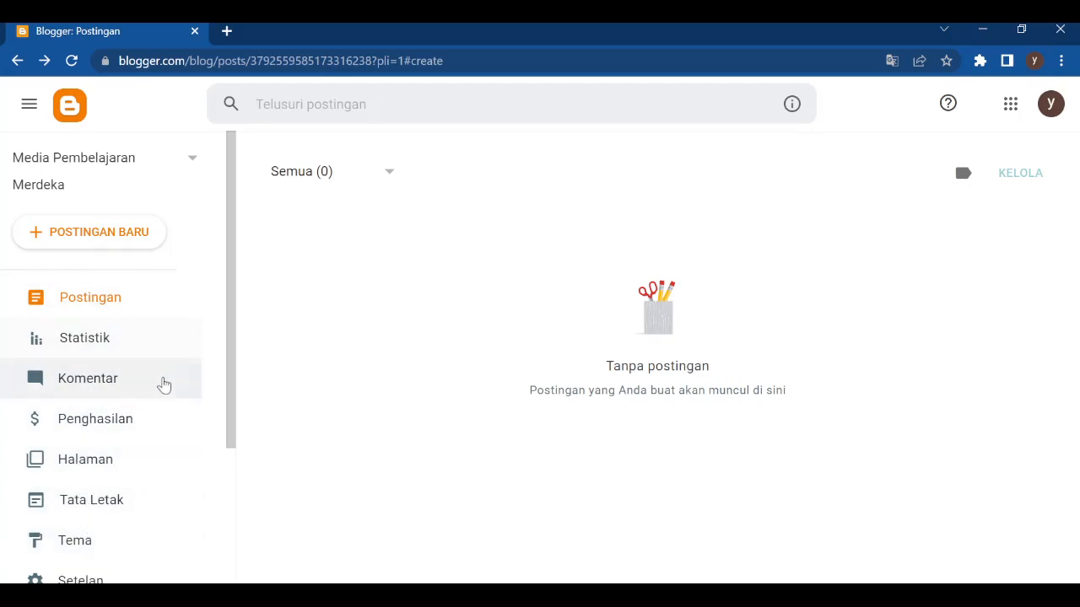
pyautogui.click(169, 186)
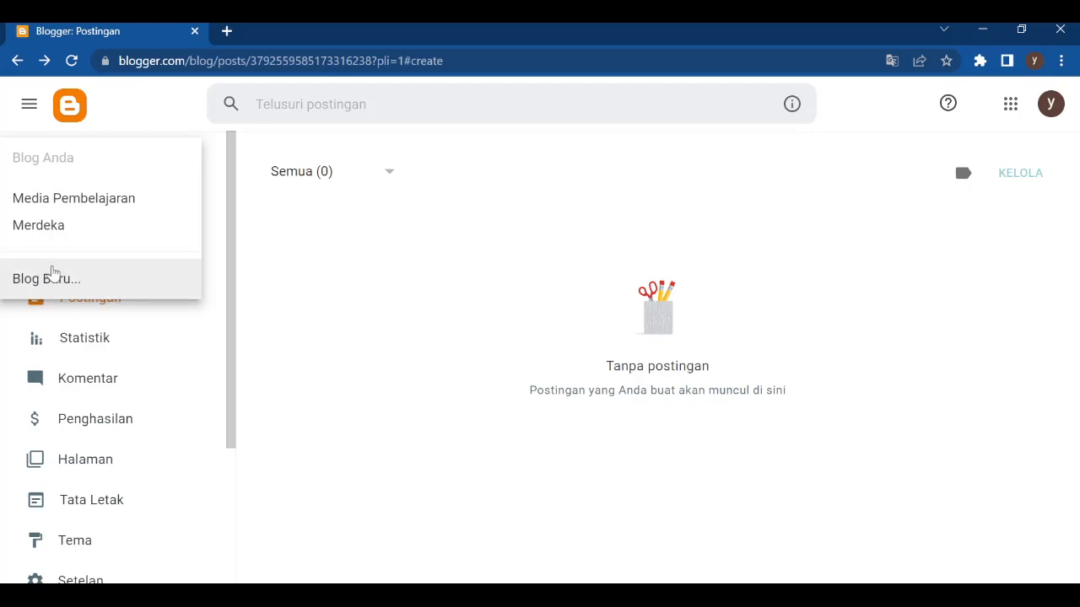
pyautogui.click(167, 100)
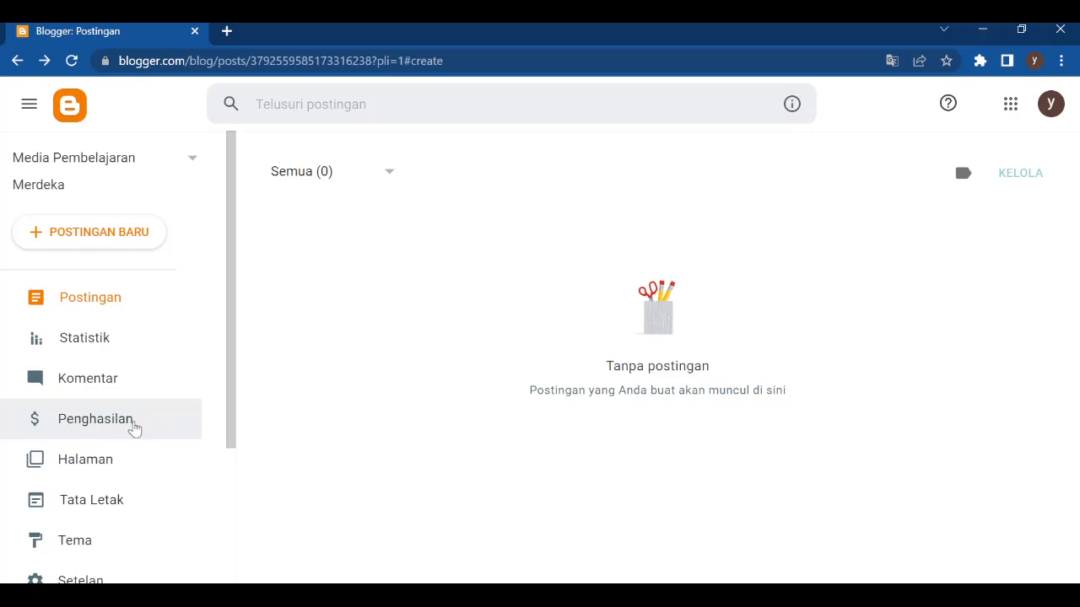
# - View the public page of the Media Pembelajaran Merdeka blog, examine its title and web address, and return to the dashboard
pyautogui.scroll(-3, 112, 475)
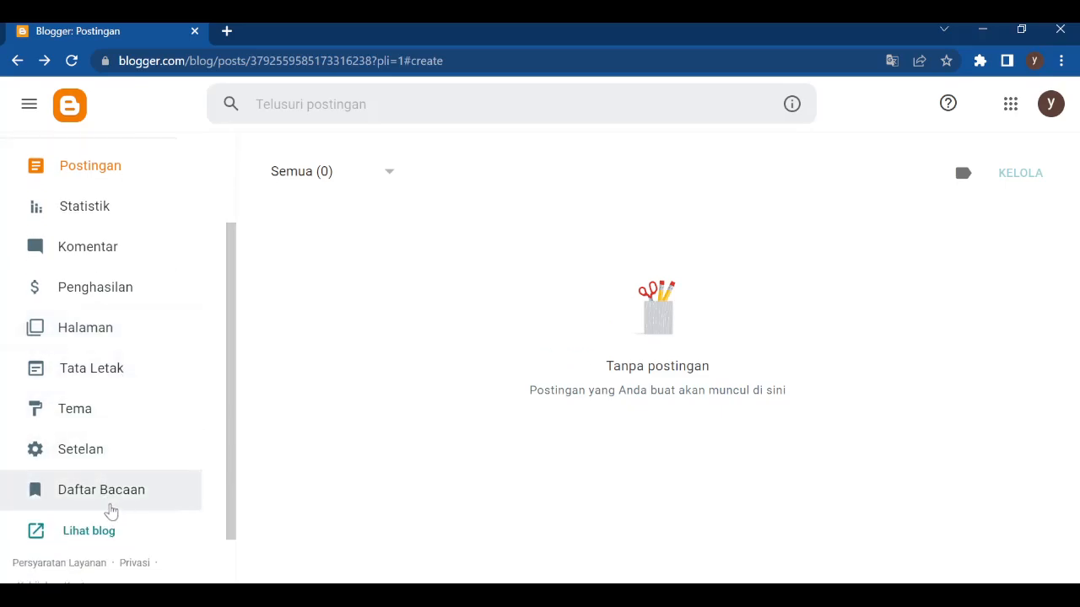
pyautogui.scroll(-2, 135, 496)
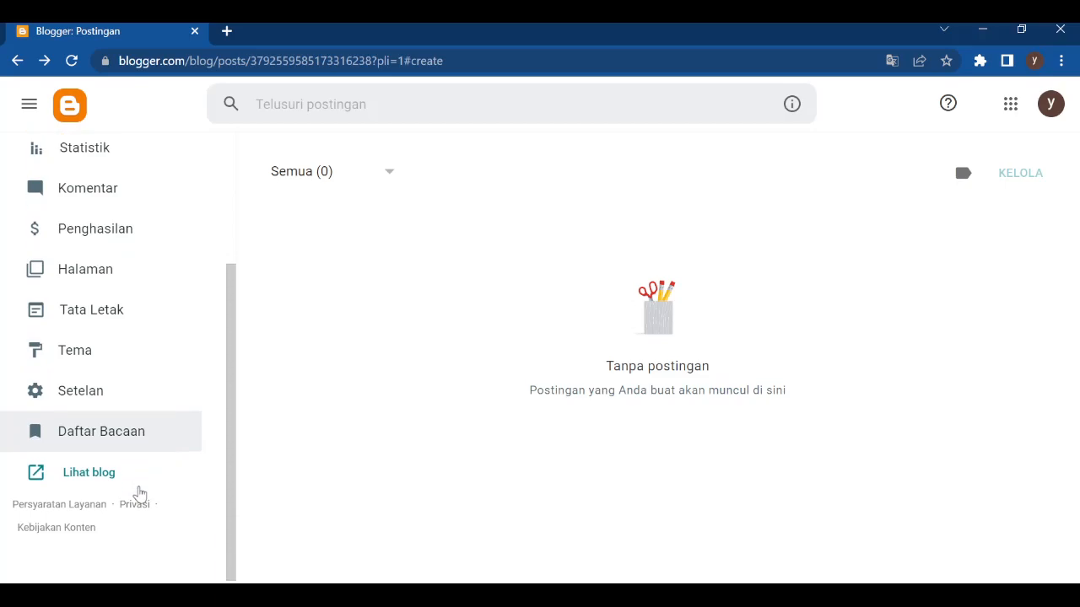
pyautogui.click(81, 474)
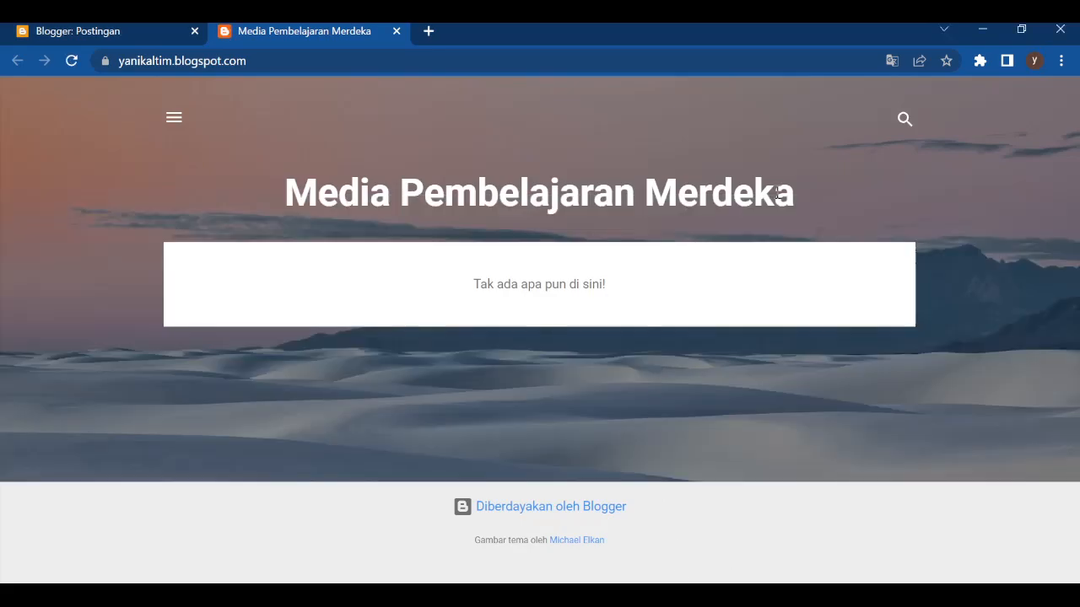
pyautogui.moveTo(793, 182); pyautogui.dragTo(334, 199)
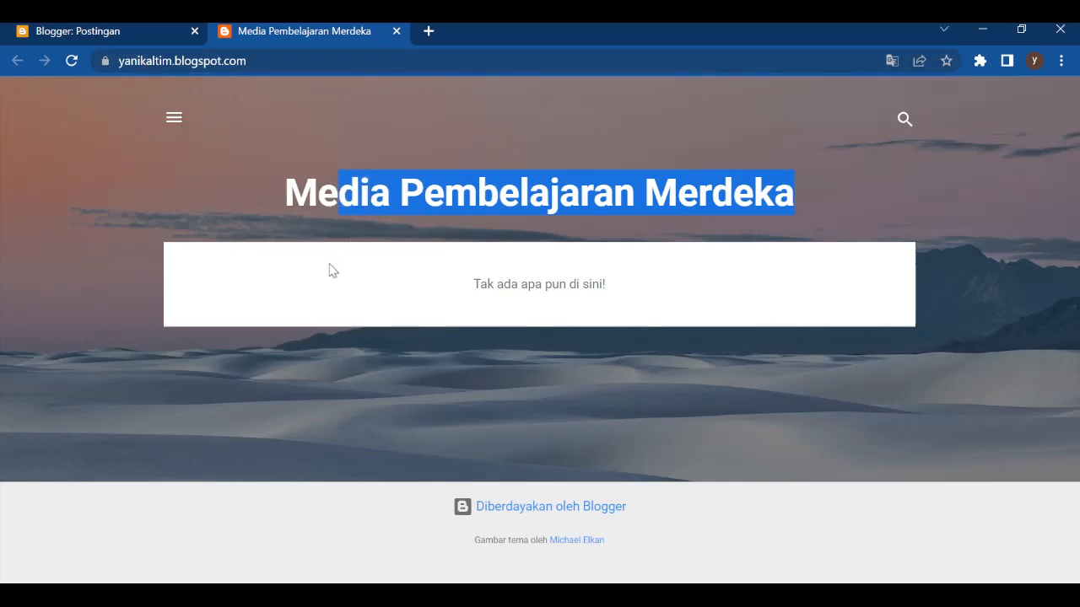
pyautogui.click(264, 61)
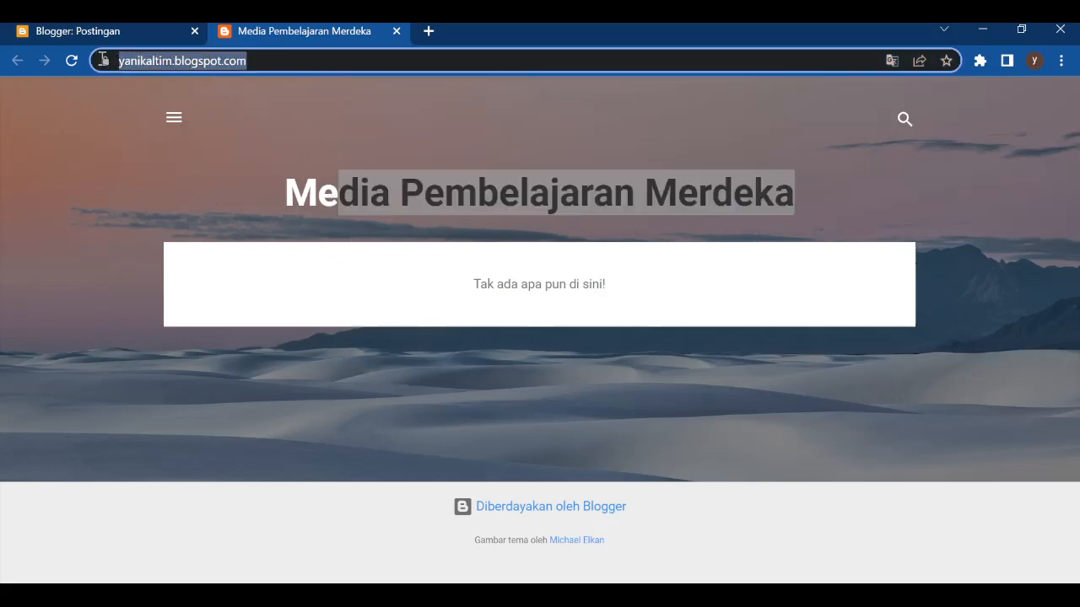
pyautogui.click(266, 61)
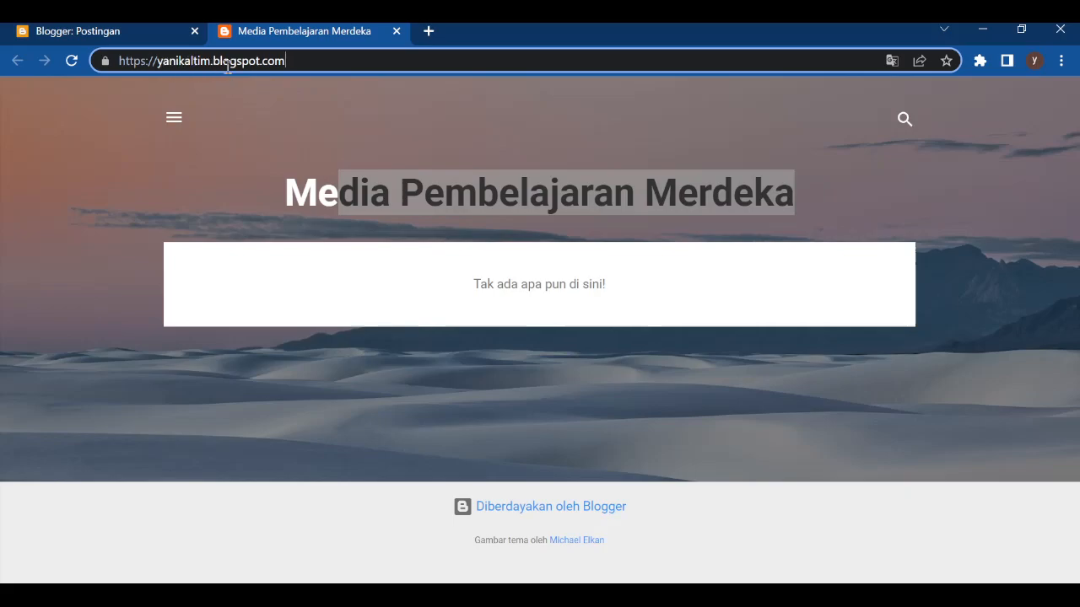
pyautogui.moveTo(262, 66)
pyautogui.mouseDown()
pyautogui.moveTo(207, 64)
pyautogui.moveTo(259, 64)
pyautogui.mouseUp()
pyautogui.click(148, 33)
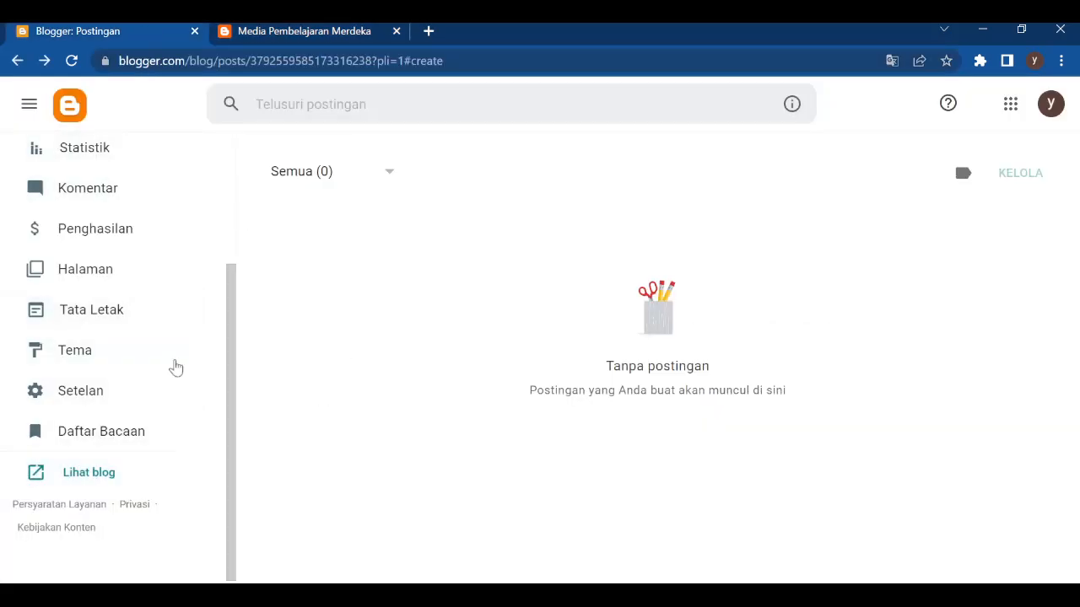
pyautogui.scroll(2, 152, 379)
pyautogui.scroll(1, 153, 379)
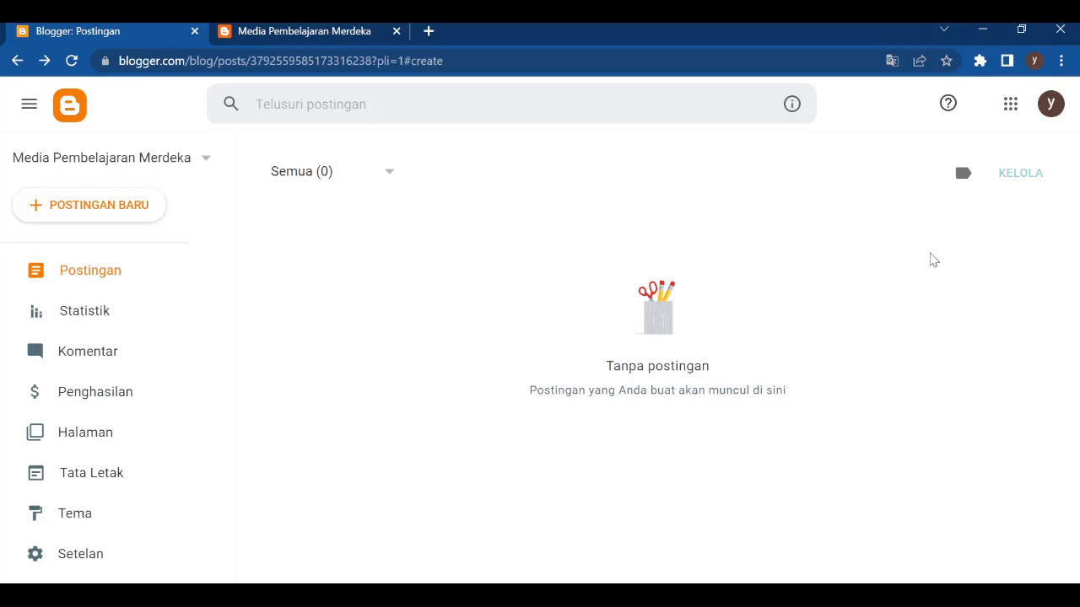
pyautogui.click(1011, 105)
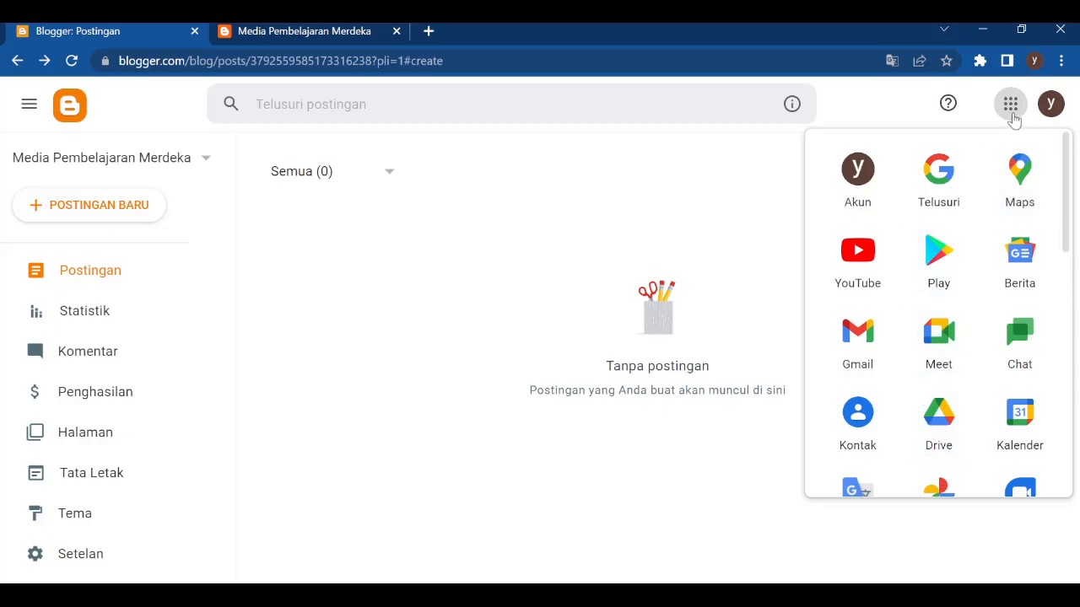
pyautogui.click(1011, 105)
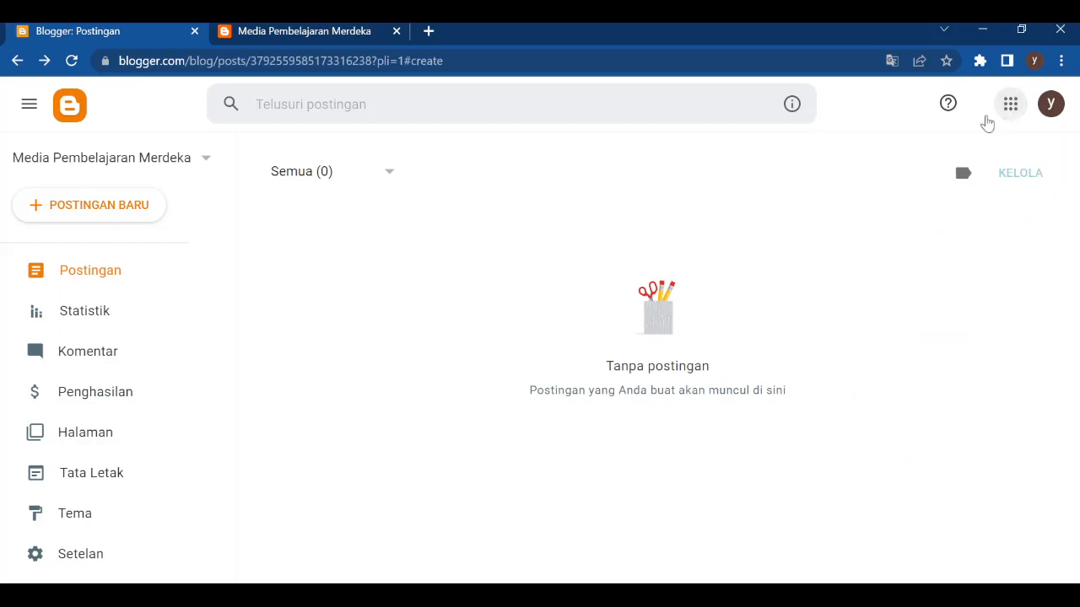
pyautogui.click(388, 104)
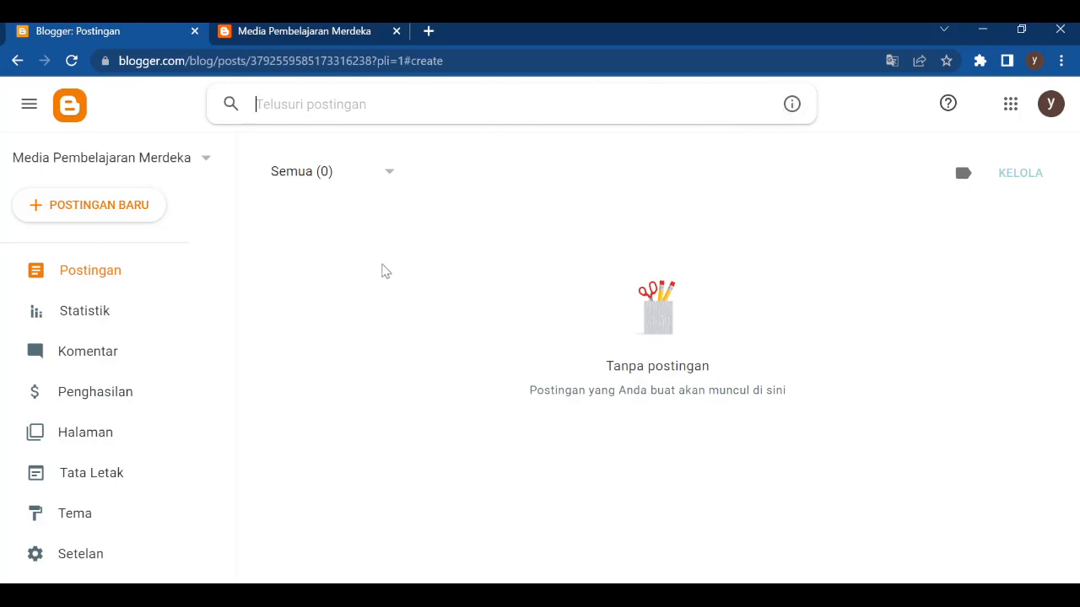
pyautogui.click(16, 119)
pyautogui.click(15, 119)
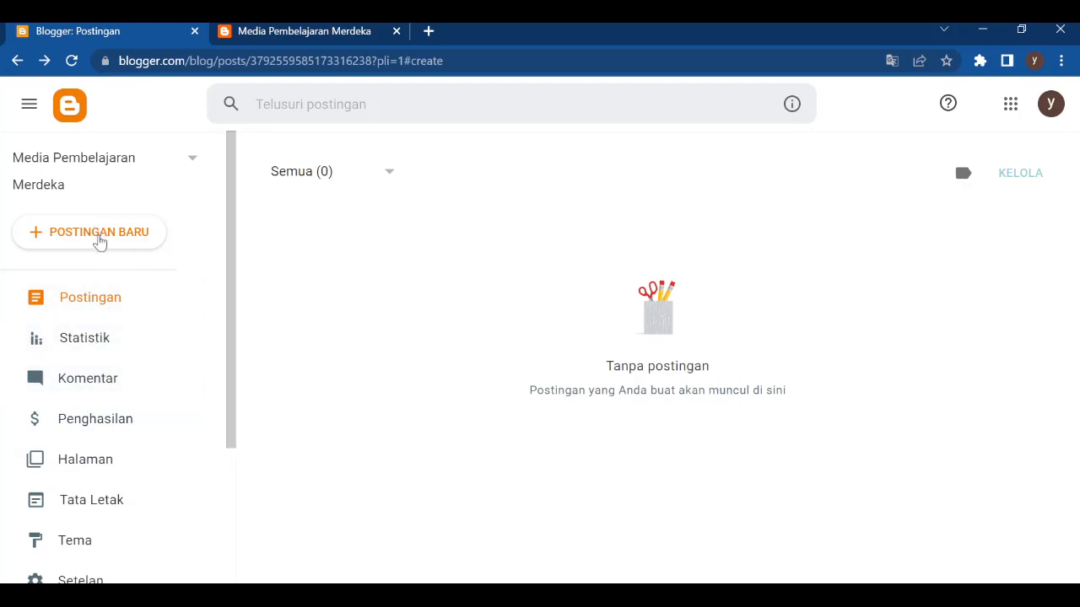
# - Create a new post titled "Pengenalan Fitur-fitur Blogger" and place the cursor in its body
pyautogui.click(72, 243)
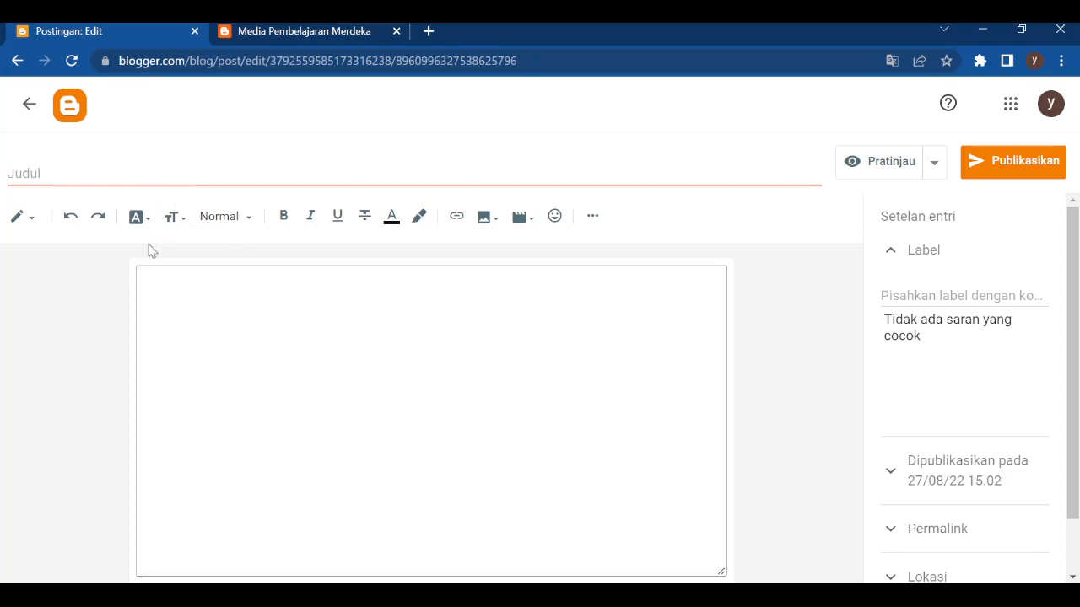
pyautogui.click(55, 179)
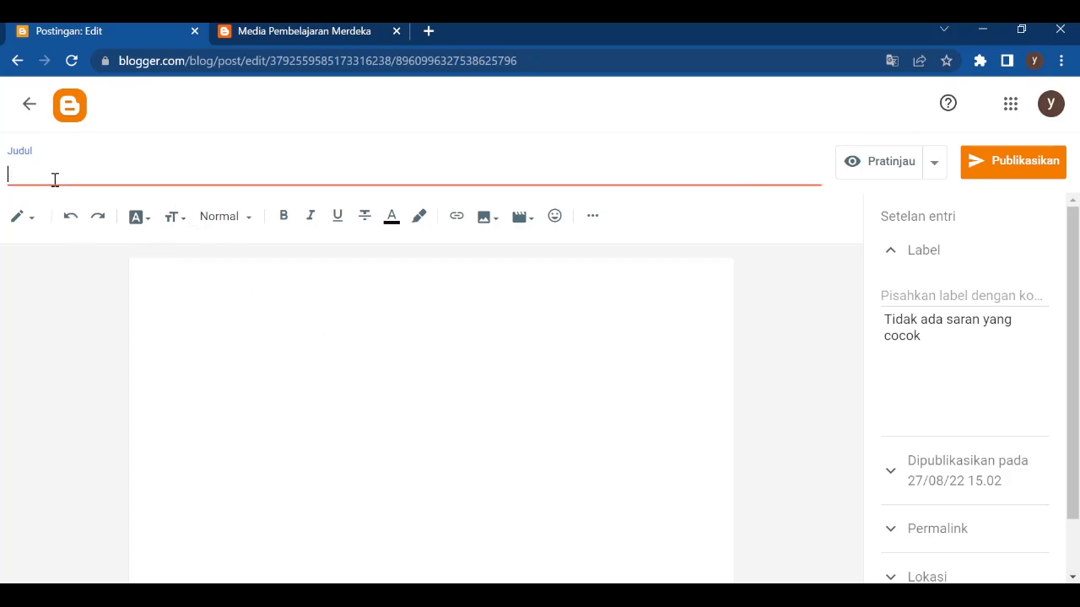
pyautogui.click(254, 310)
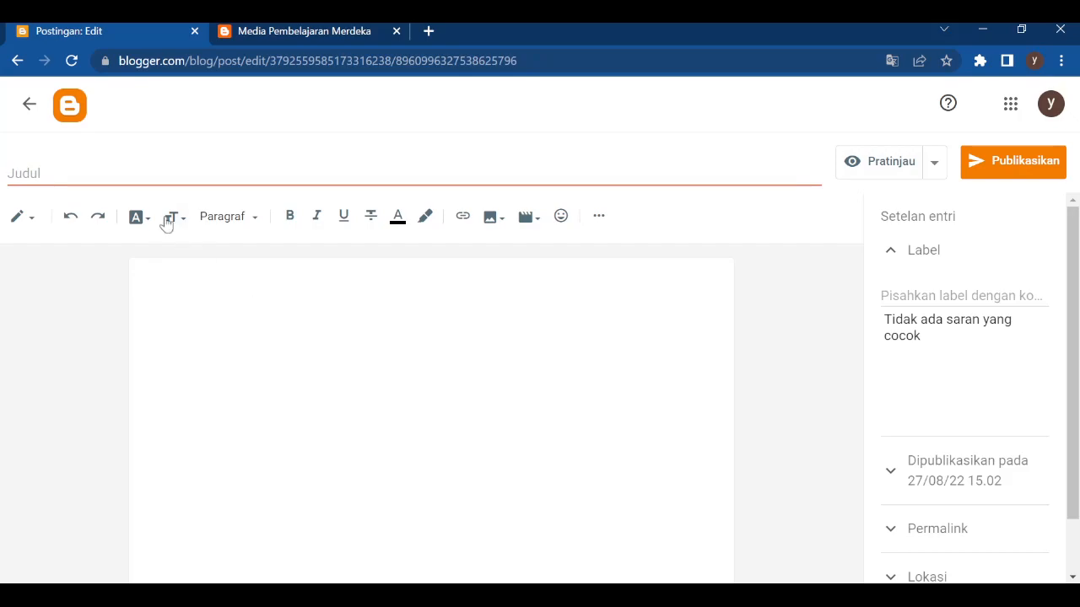
pyautogui.click(137, 179)
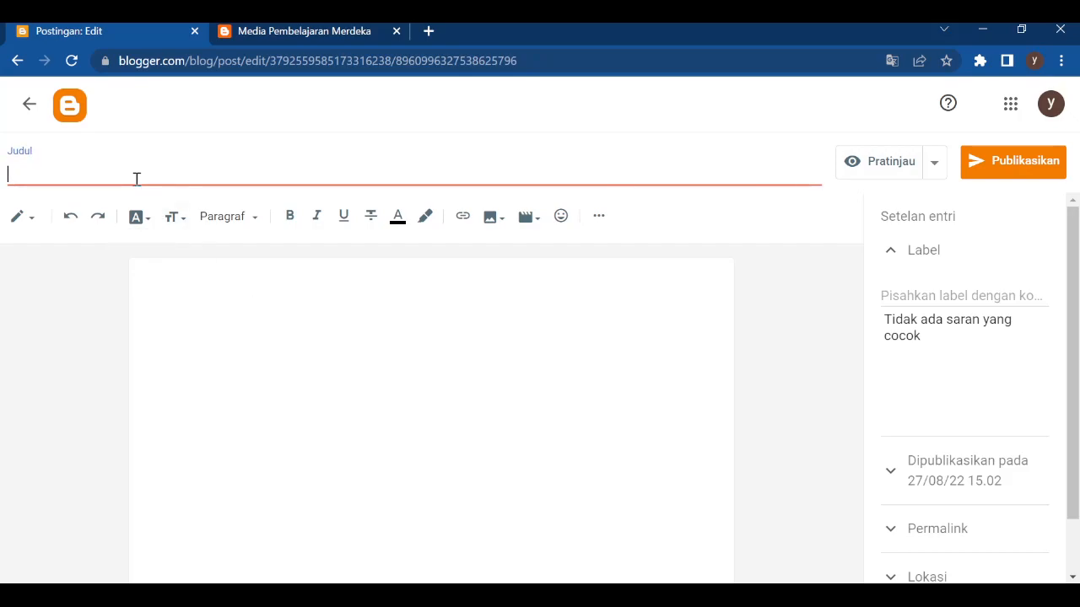
pyautogui.write('P')
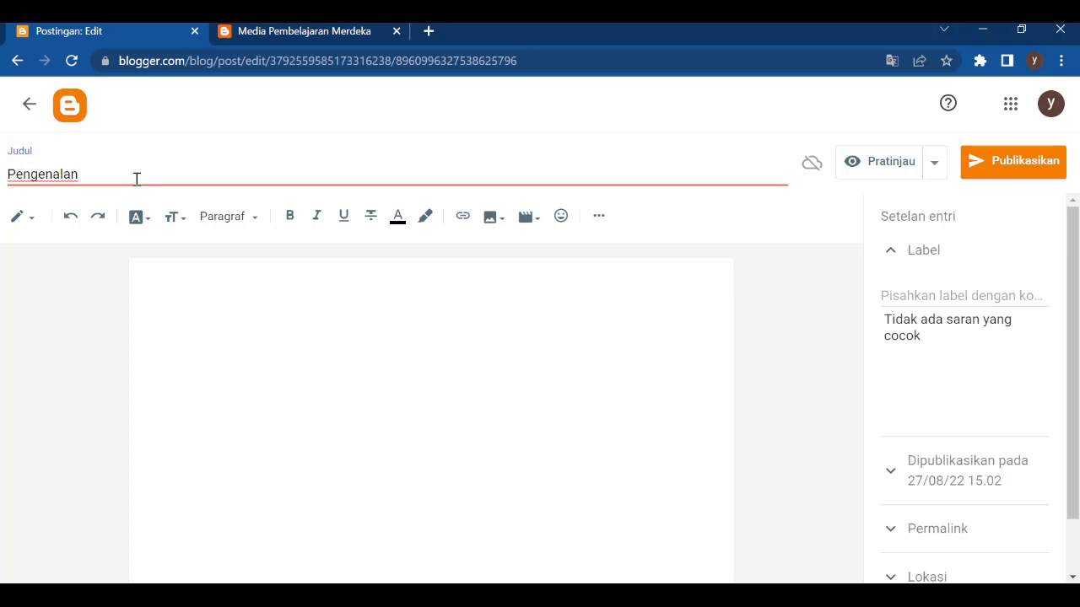
pyautogui.write('engenalan Fitur-fitur Blogger')
pyautogui.click(157, 273)
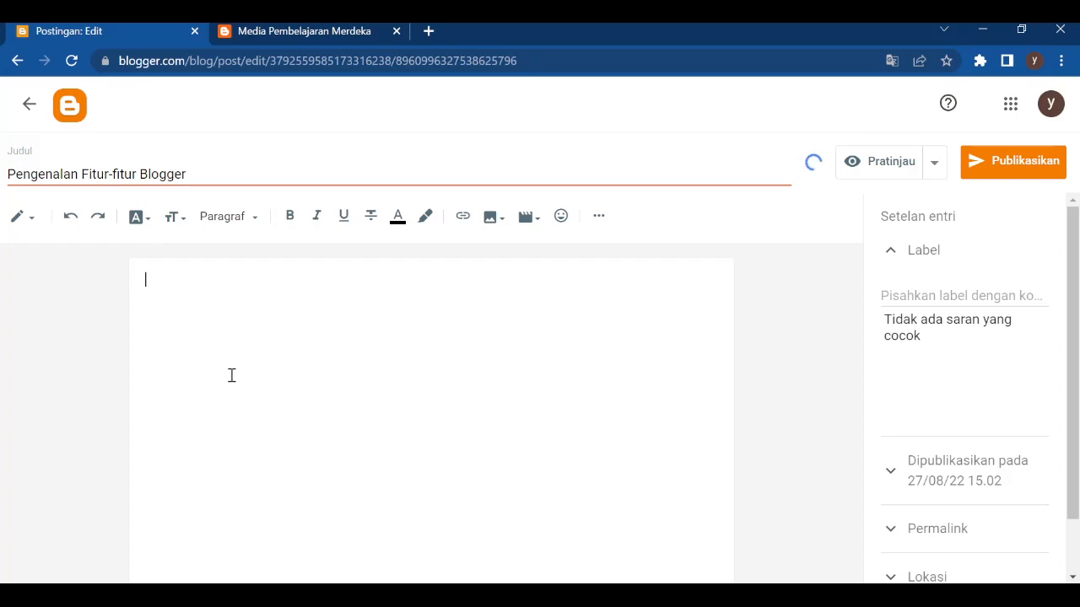
# - Shorten the post title to "Pengenalan Fitur Blogger"
pyautogui.doubleClick(118, 175)
pyautogui.press('BackSpace')
pyautogui.press('BackSpace')
pyautogui.click(263, 336)
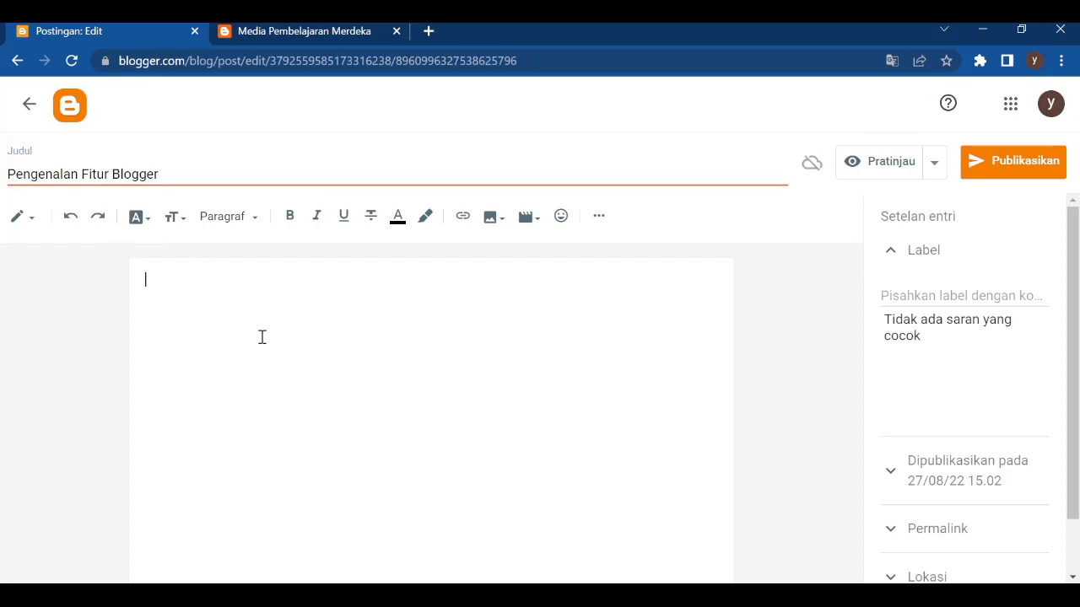
pyautogui.doubleClick(201, 177)
# - Write "Selamat bergabung pada blog pembelajaran ini, di sini kita akan belajar fitur dari blogger" in the post body
pyautogui.click(400, 432)
pyautogui.write('Selamat bergabu')
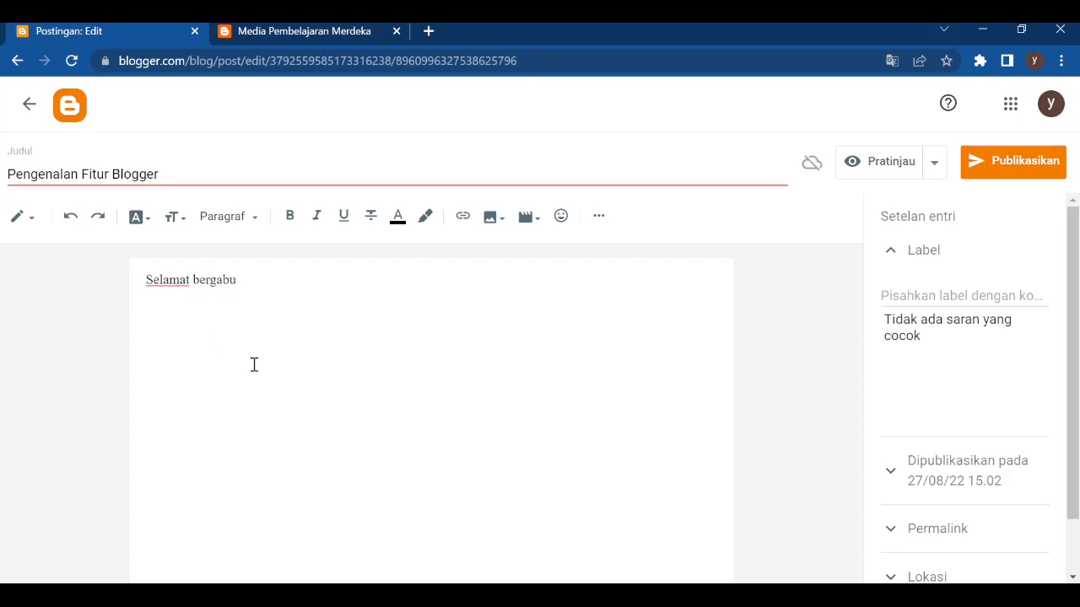
pyautogui.write('bg pada blog pembelajaran ini, di')
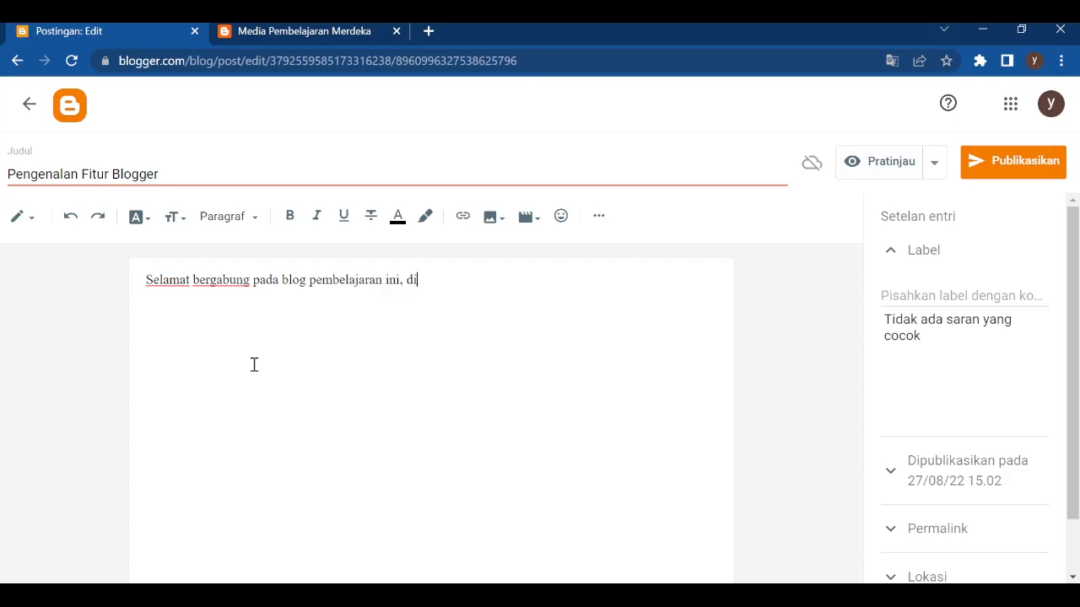
pyautogui.write(' sini kita akan belajar')
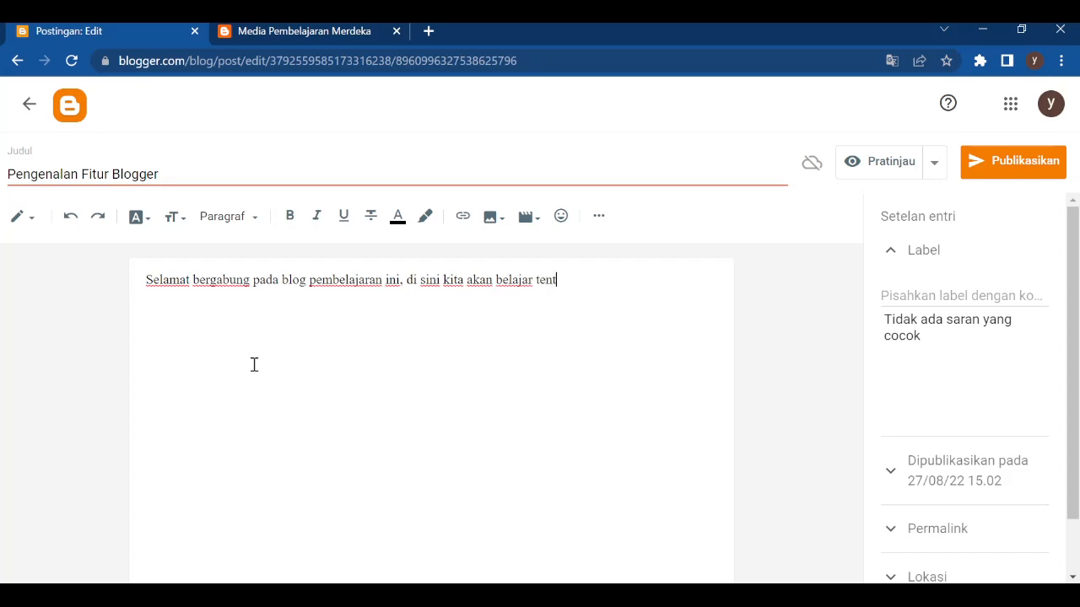
pyautogui.write(' fitur dari blogger')
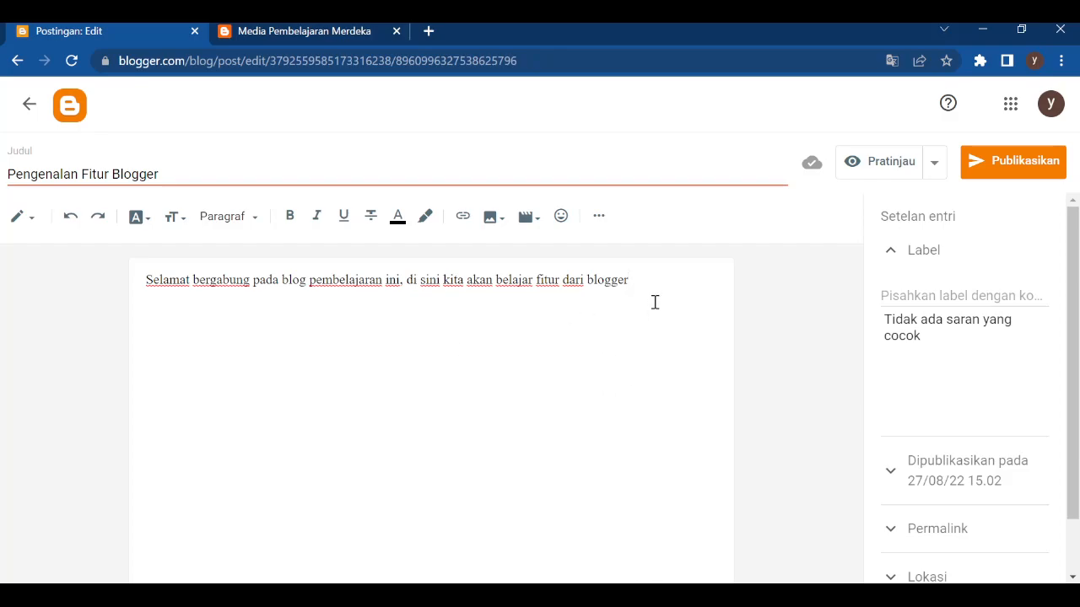
# - Search Google for "google blogger" in a new browser tab and look through the results
pyautogui.click(429, 39)
pyautogui.write('g')
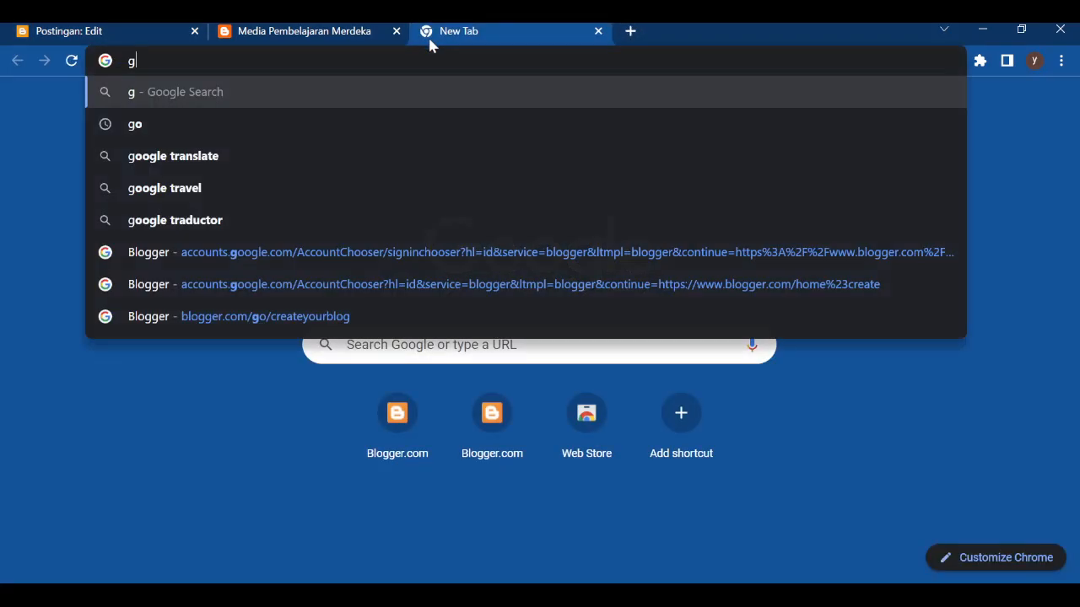
pyautogui.write('oogle')
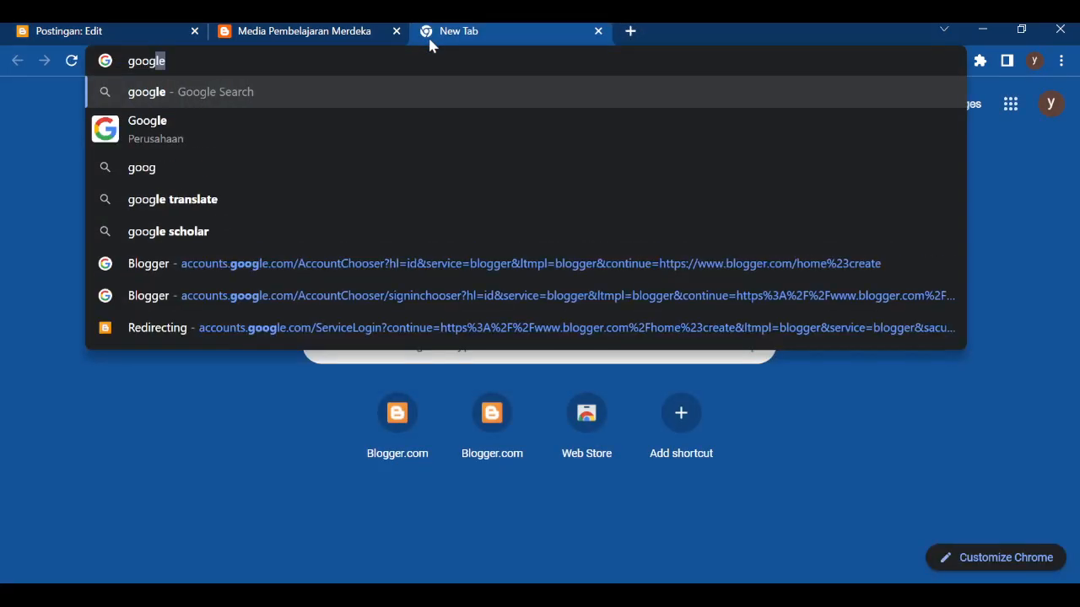
pyautogui.write(' bloog')
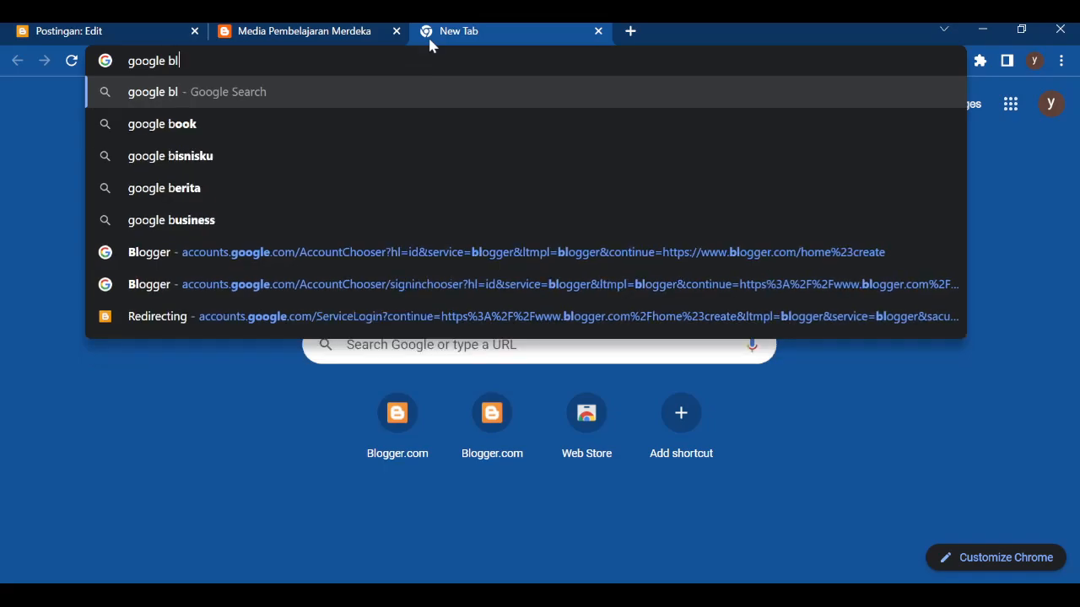
pyautogui.press('BackSpace')
pyautogui.press('BackSpace')
pyautogui.write('gger')
pyautogui.press('Return')
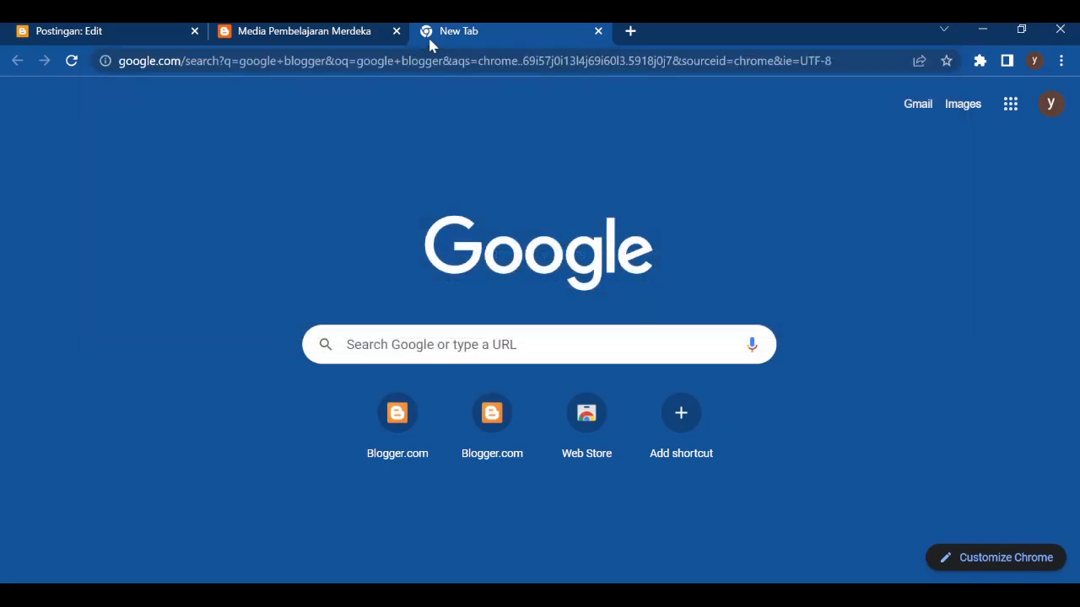
pyautogui.scroll(-3, 261, 375)
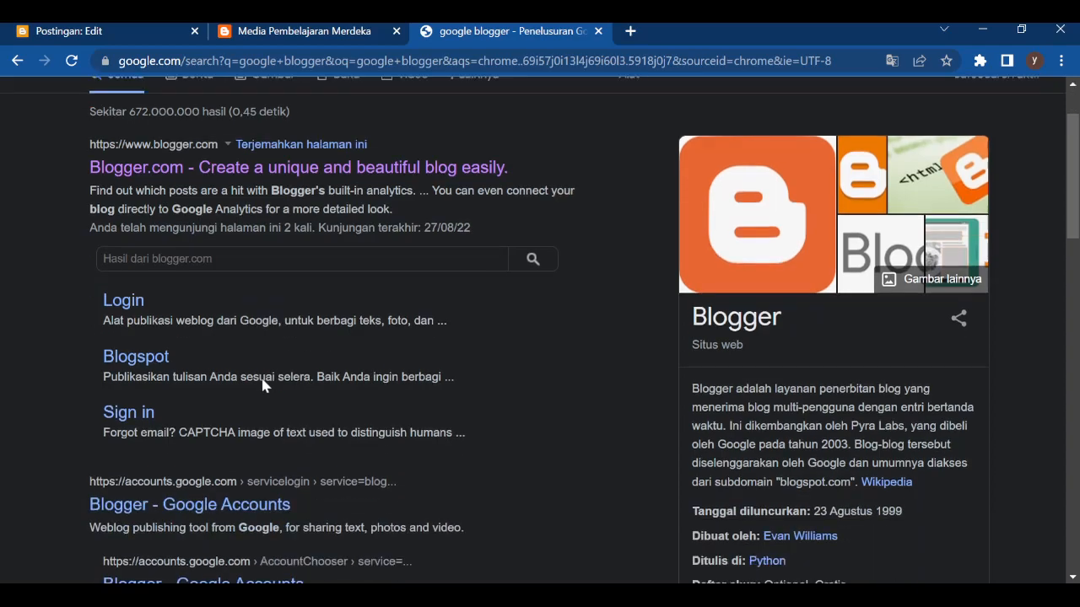
pyautogui.scroll(3, 262, 386)
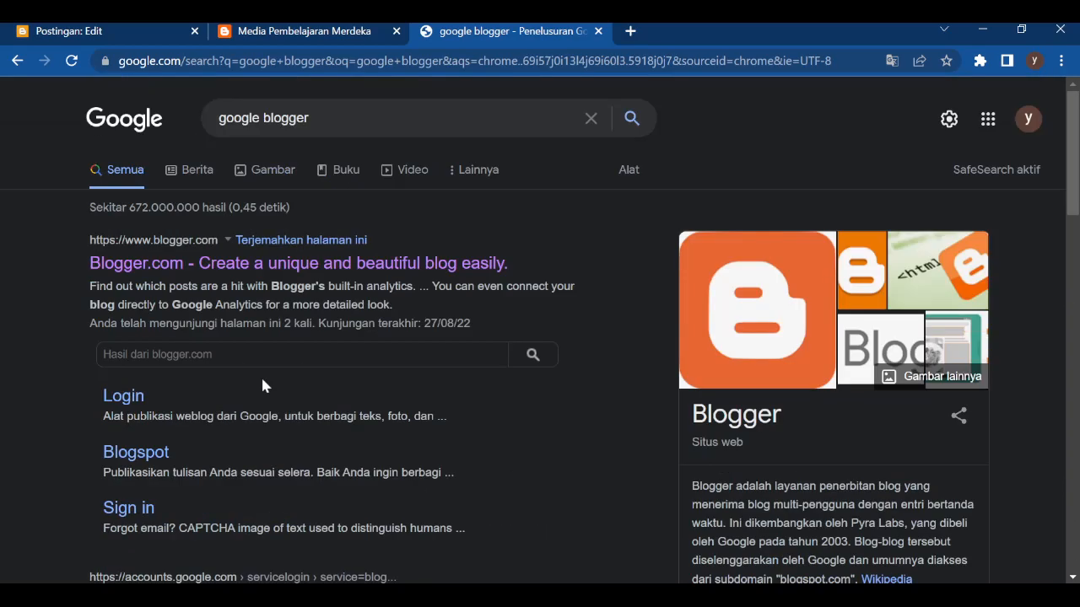
# - Refine the Google search to "google blogger bantuan" and open the help article "Membuat blog - Bantuan Blogger"
pyautogui.click(390, 121)
pyautogui.write('bantuan')
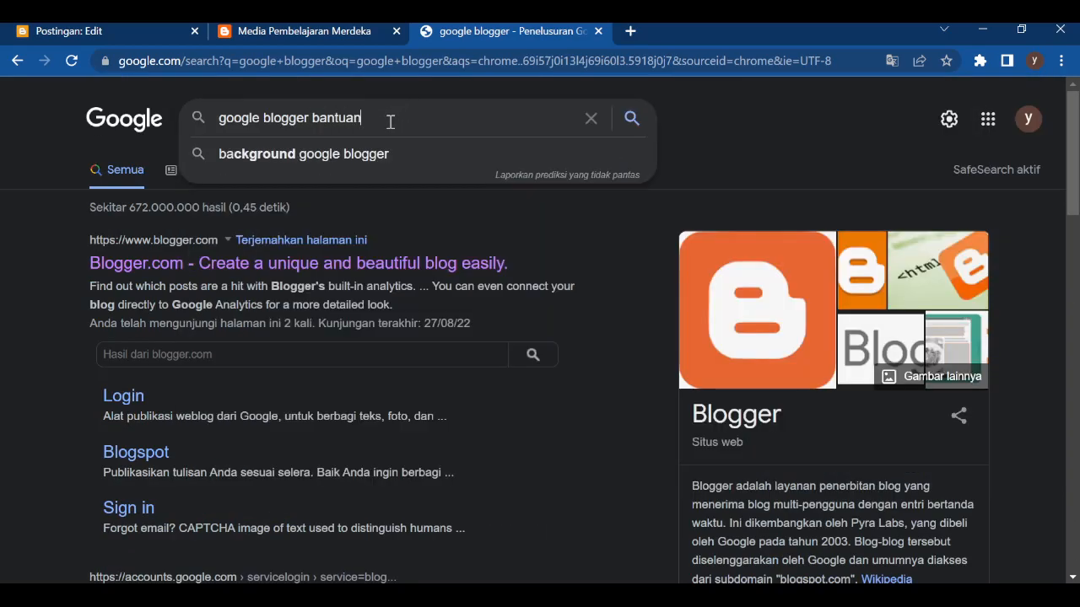
pyautogui.press('Return')
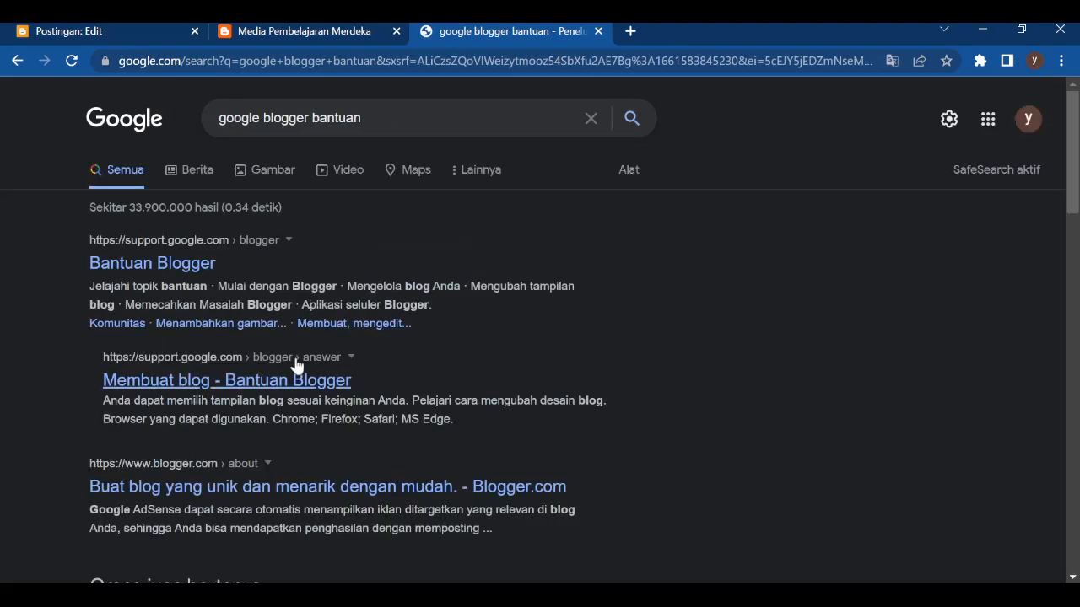
pyautogui.click(250, 382)
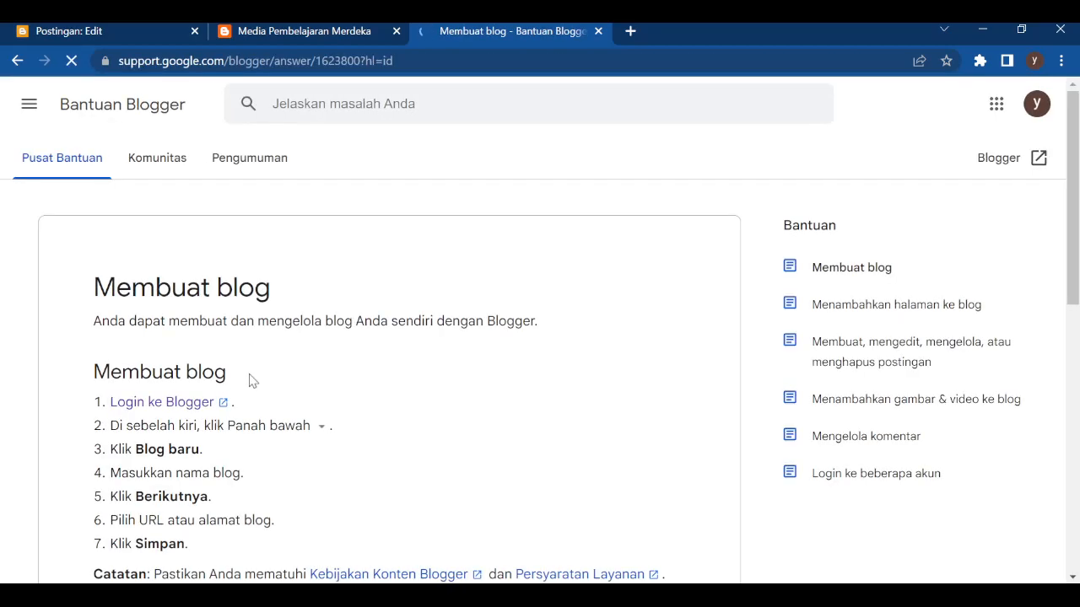
# - Copy the help article's text from the "Mengelola blog" heading through the "MS Edge" list entry
pyautogui.scroll(-1, 365, 398)
pyautogui.scroll(-5, 364, 397)
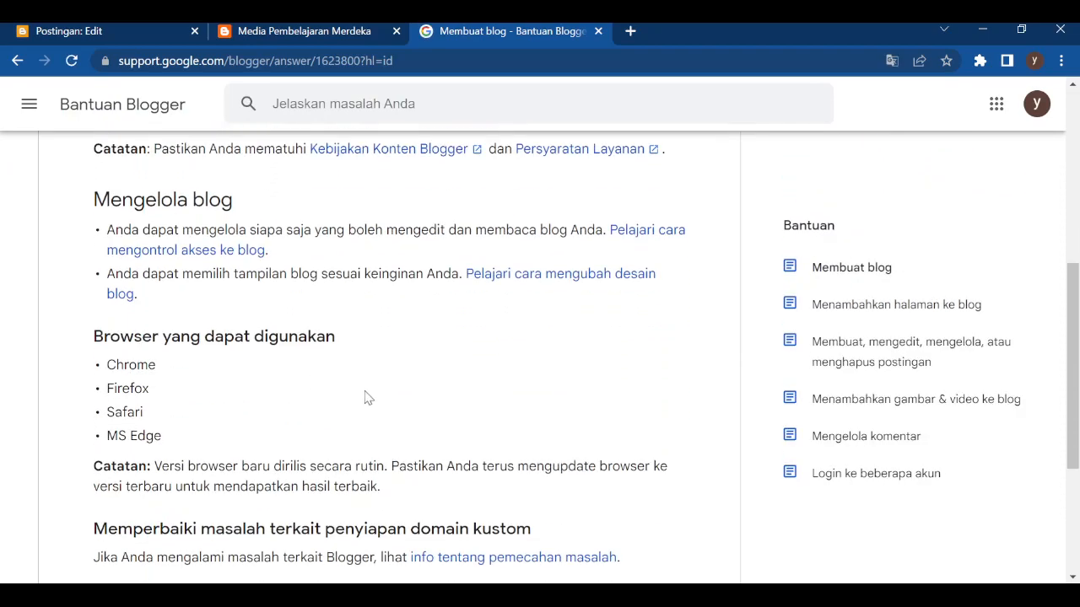
pyautogui.scroll(1, 200, 369)
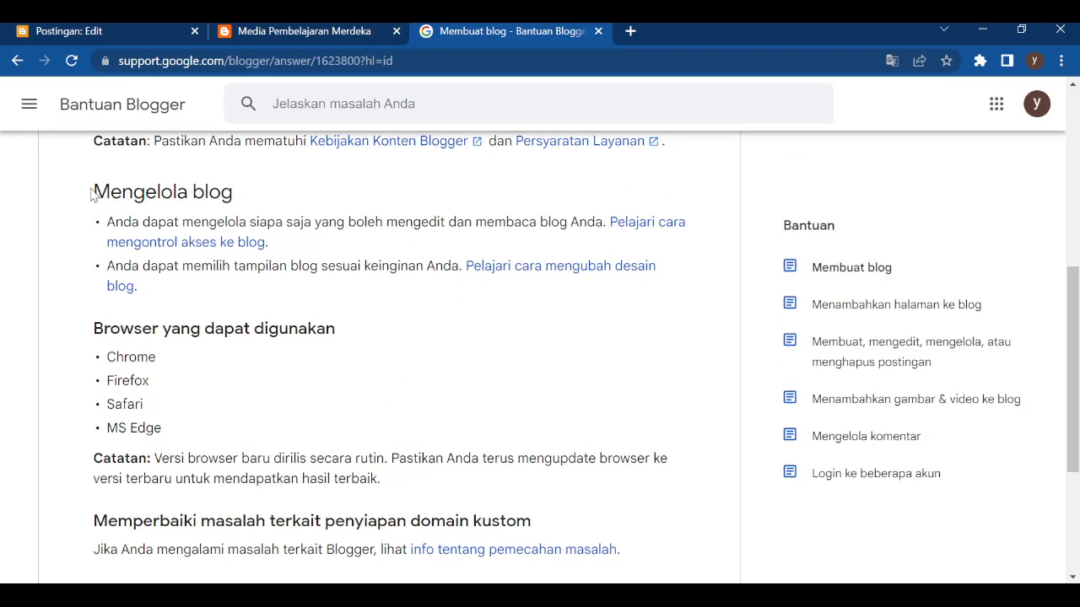
pyautogui.moveTo(93, 192); pyautogui.dragTo(190, 428)
pyautogui.hotkey('ctrl', 'c')
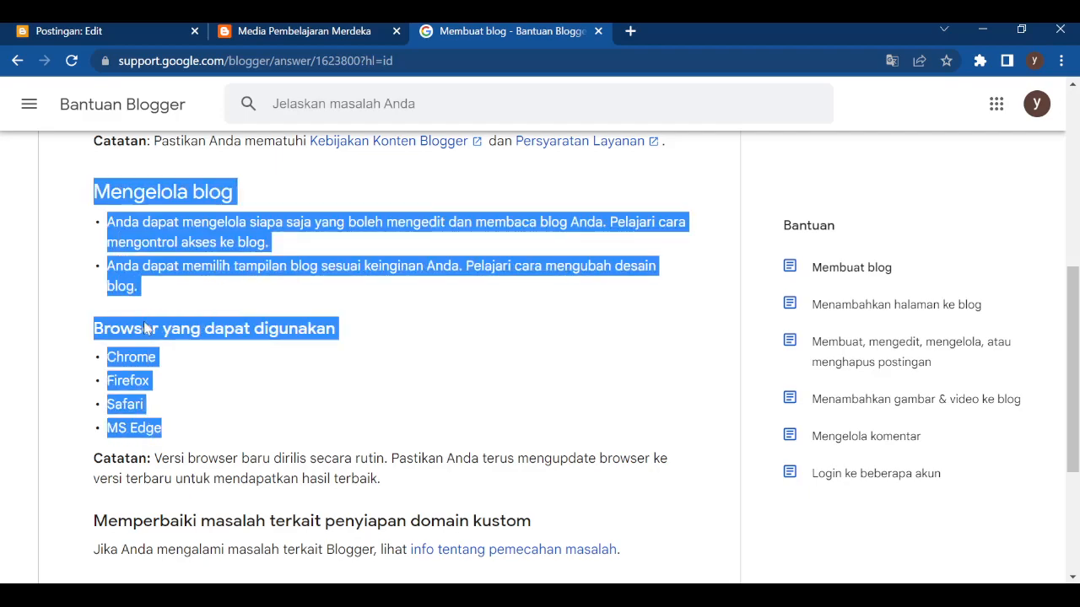
# - Return to the post, end its opening sentence with a period, and paste the copied help text below it
pyautogui.click(320, 29)
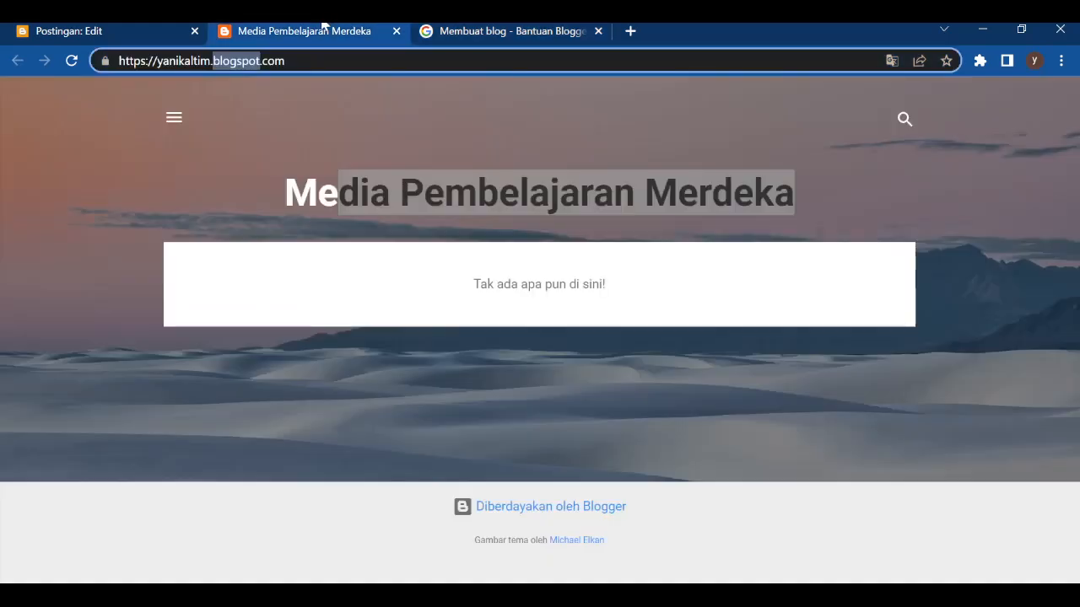
pyautogui.click(95, 31)
pyautogui.write('.')
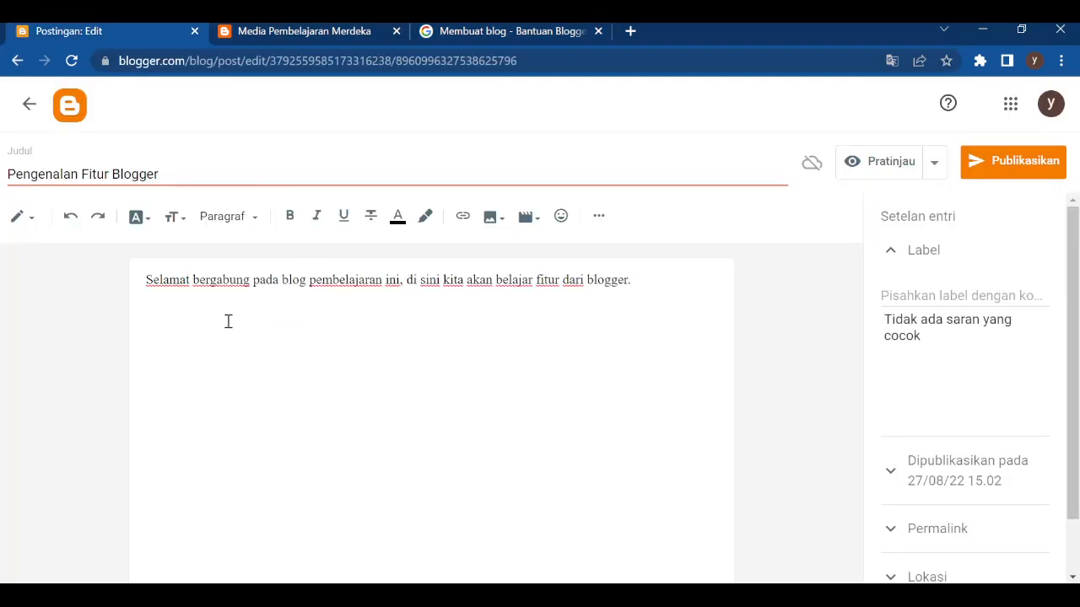
pyautogui.click(664, 284)
pyautogui.press('Return')
pyautogui.press('Return')
pyautogui.hotkey('ctrl', 'v')
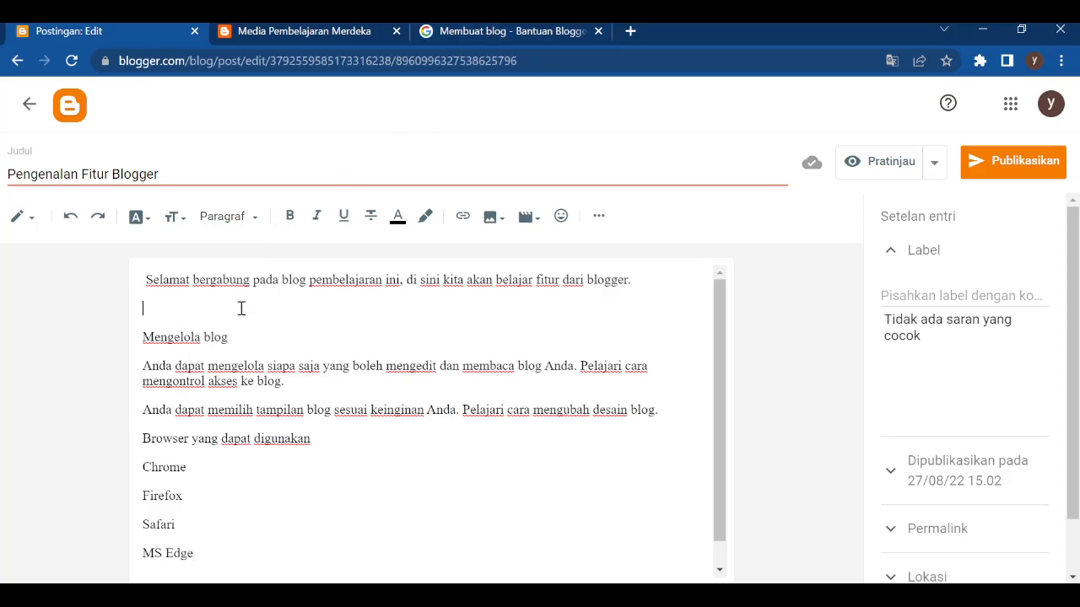
# - Remove the empty line above "Mengelola blog" and the extra space before the opening sentence
pyautogui.press('Delete')
pyautogui.click(145, 279)
pyautogui.press('Delete')
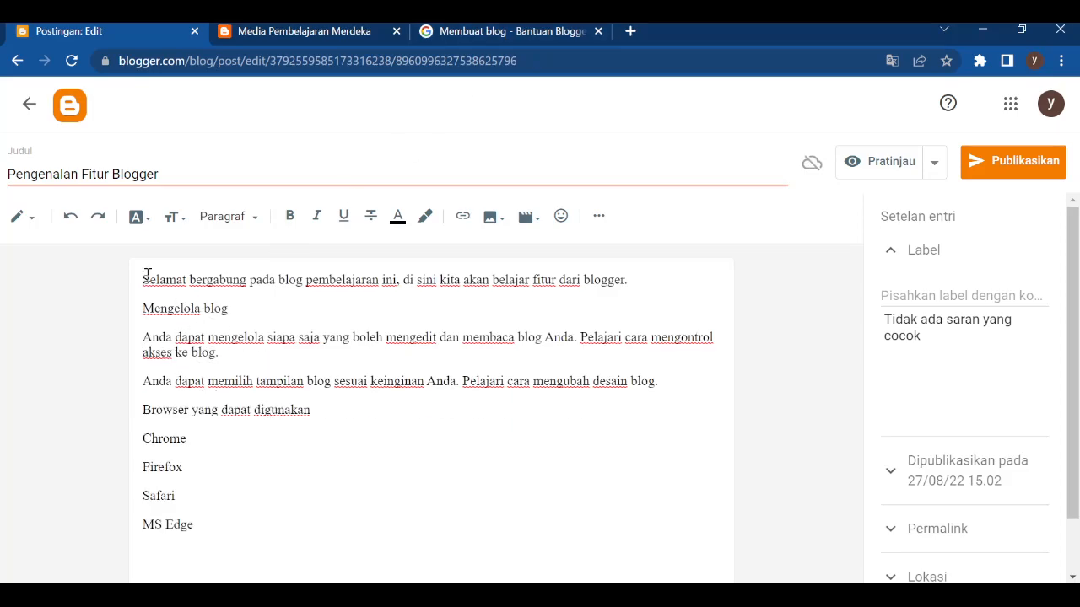
# - Make the subheadings "Mengelola blog" and "Browser yang dapat digunakan" bold
pyautogui.moveTo(243, 308); pyautogui.dragTo(143, 310)
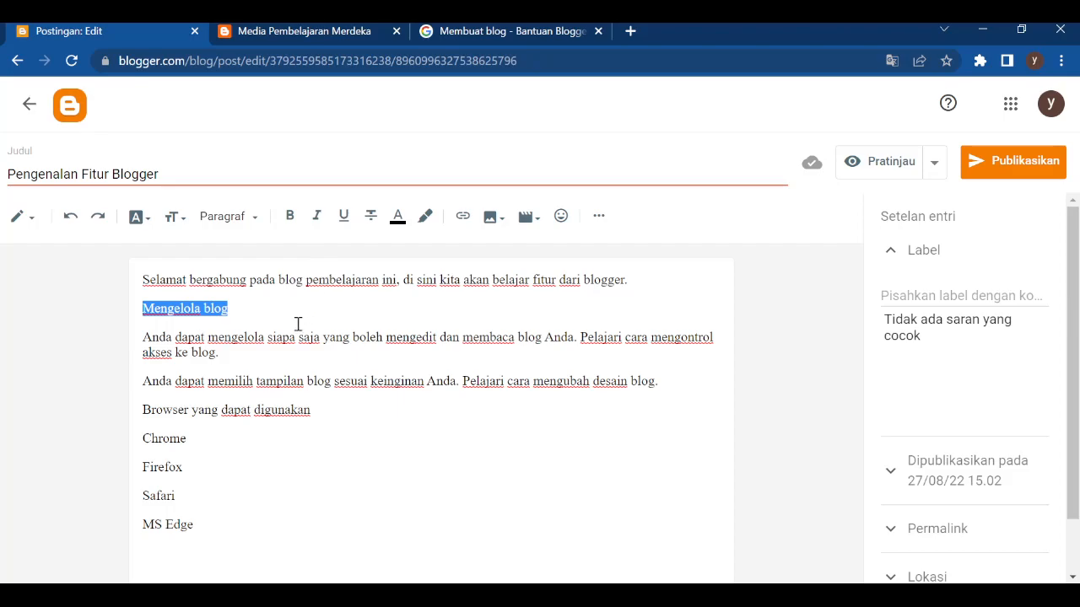
pyautogui.click(290, 217)
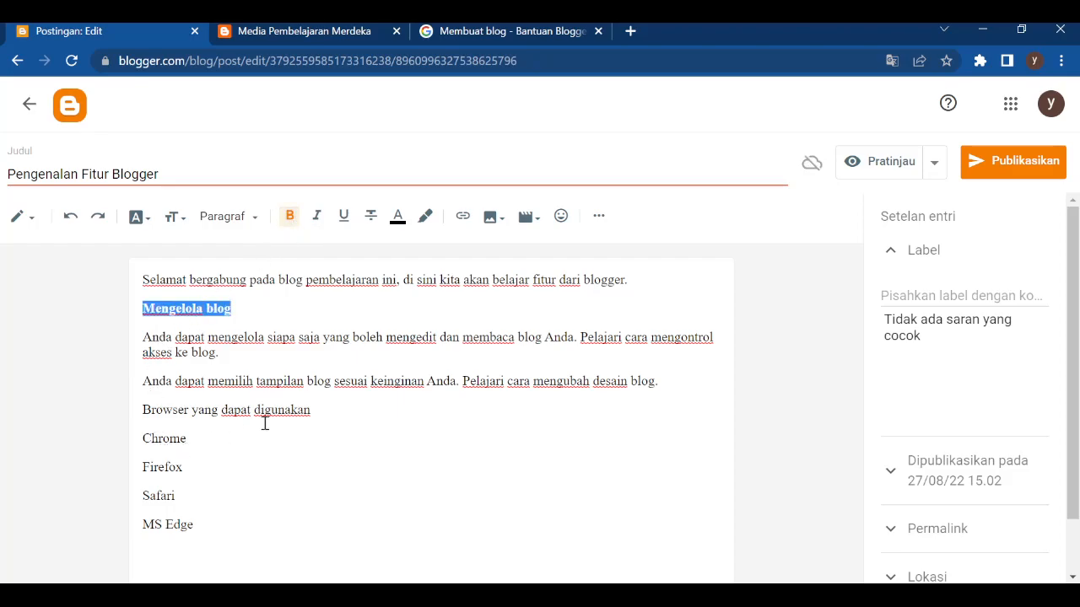
pyautogui.click(333, 419)
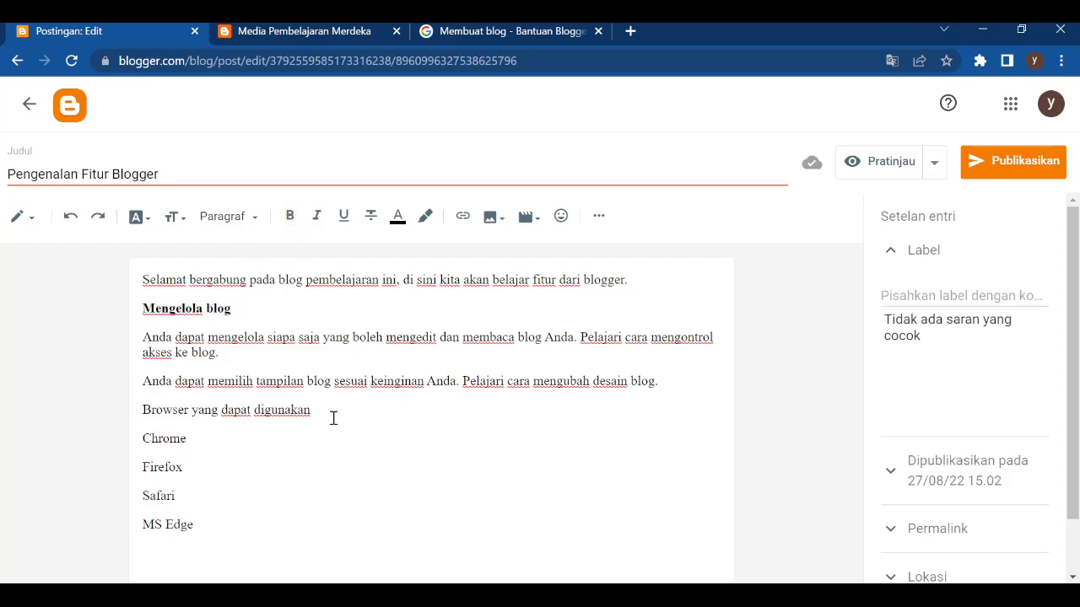
pyautogui.moveTo(332, 410); pyautogui.dragTo(142, 410)
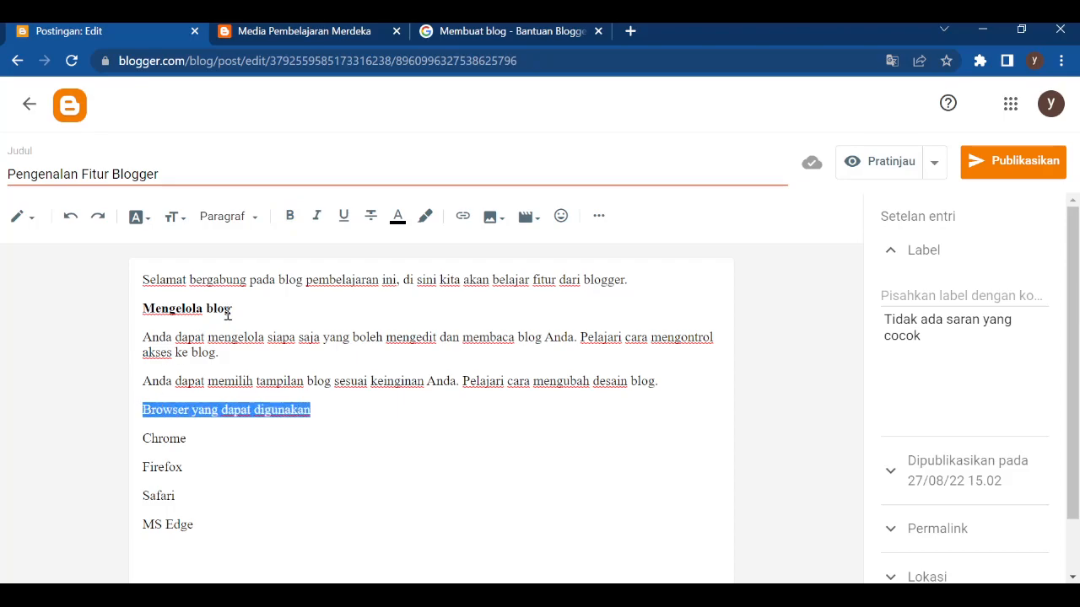
pyautogui.click(290, 217)
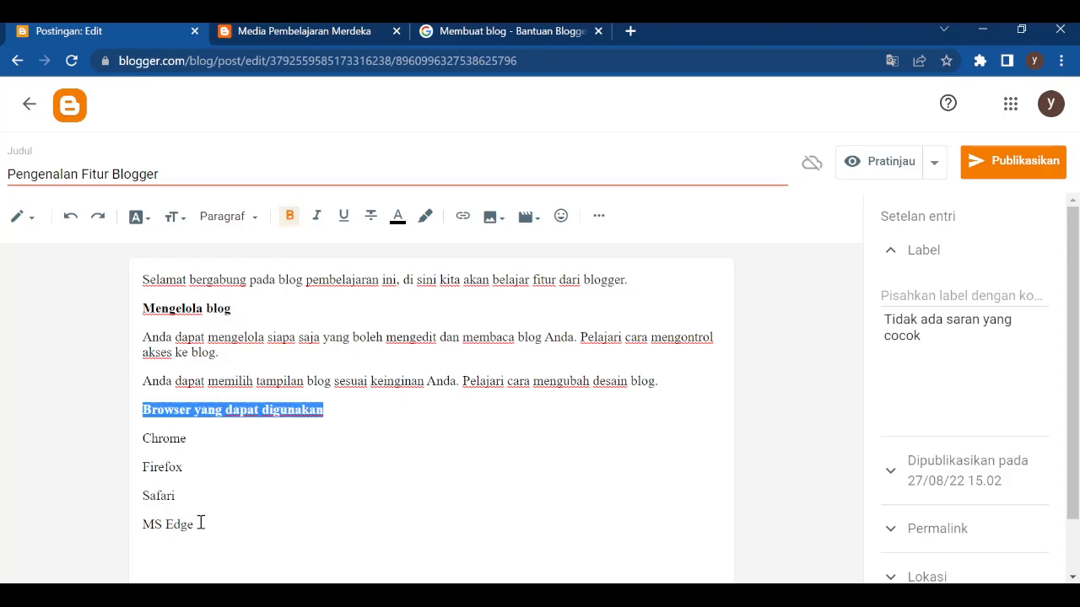
# - Turn the Chrome, Firefox, Safari and MS Edge lines into a bulleted list
pyautogui.moveTo(200, 526); pyautogui.dragTo(140, 439)
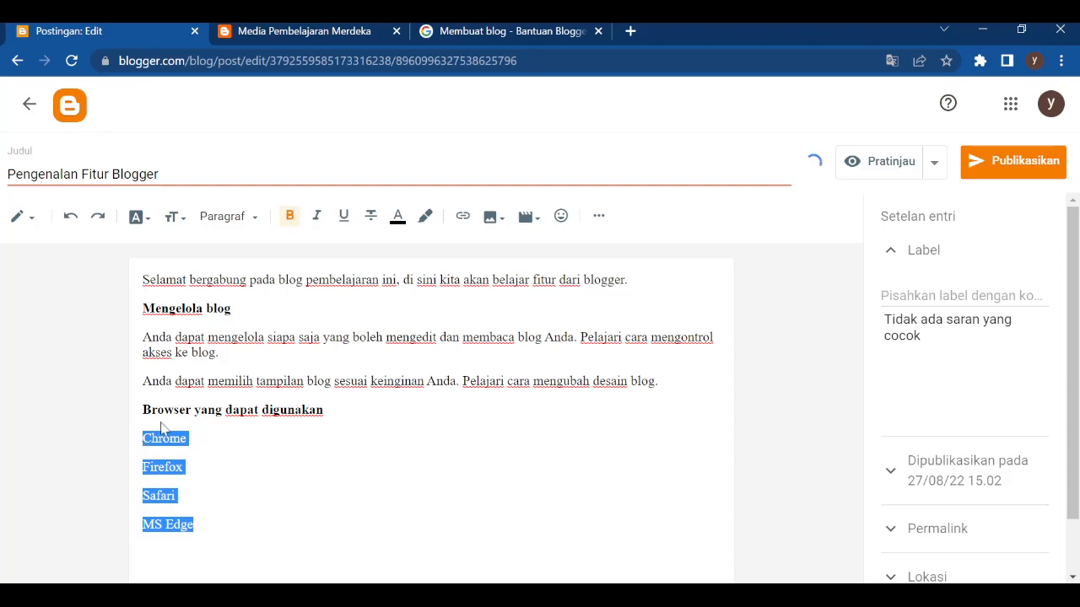
pyautogui.click(598, 217)
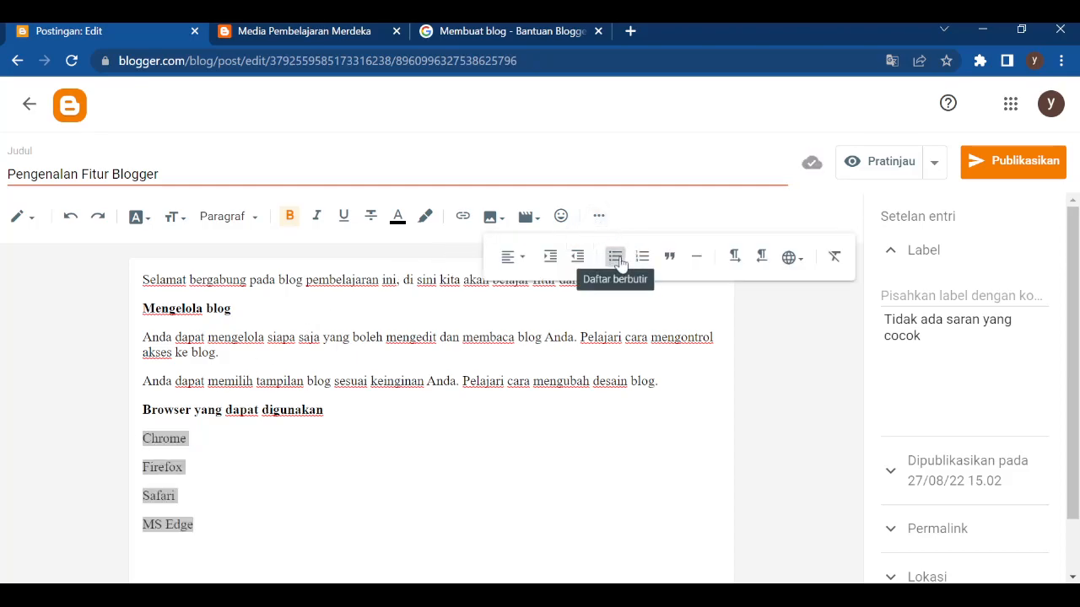
pyautogui.click(616, 261)
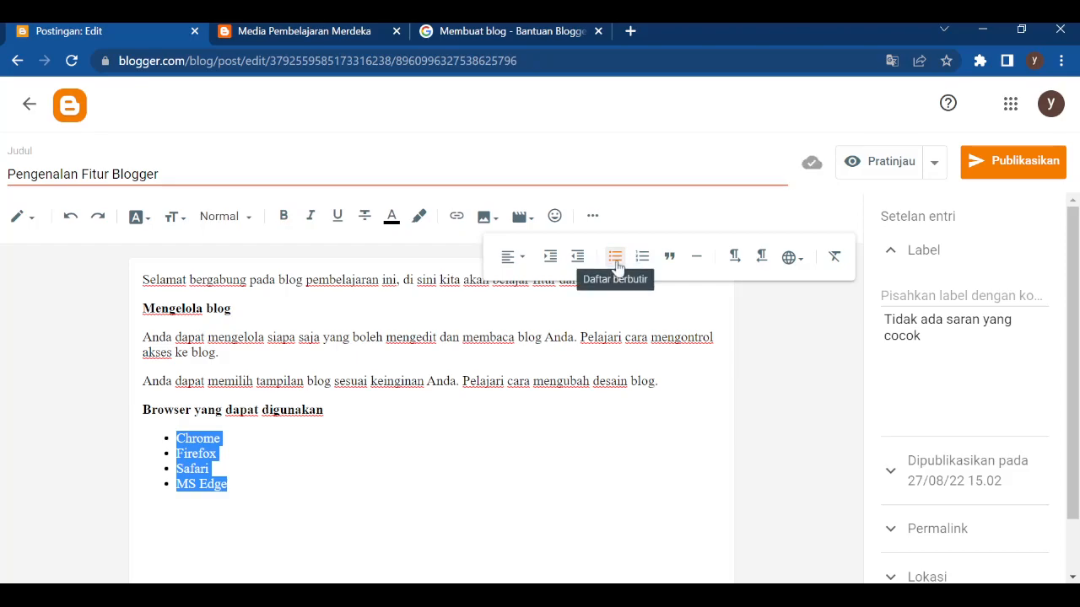
pyautogui.click(388, 441)
# - Justify the text from the opening sentence through the paragraph on changing the blog's design
pyautogui.moveTo(680, 379); pyautogui.dragTo(134, 280)
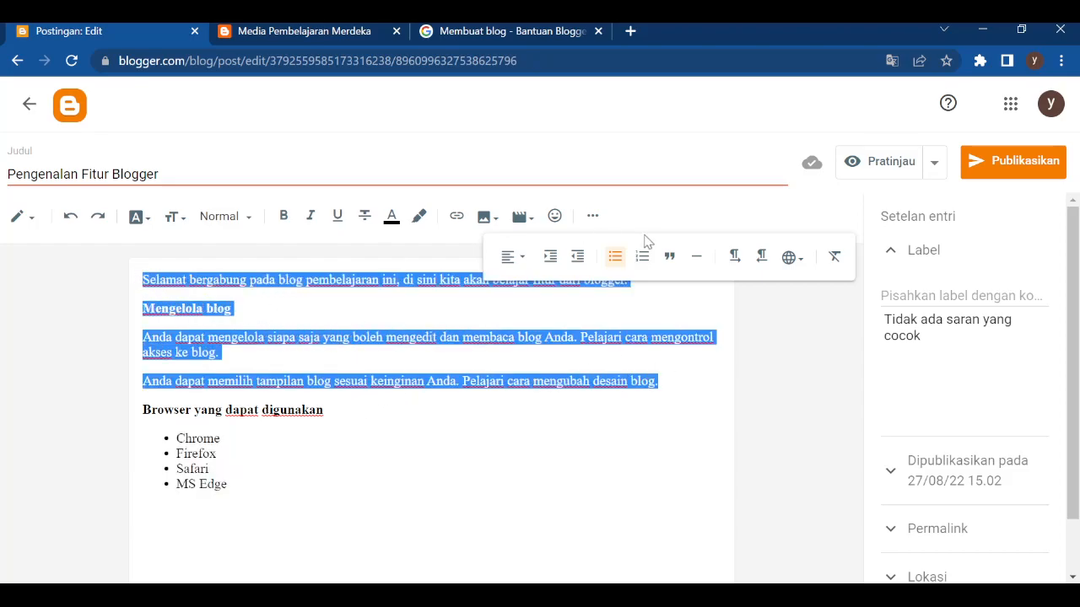
pyautogui.click(511, 256)
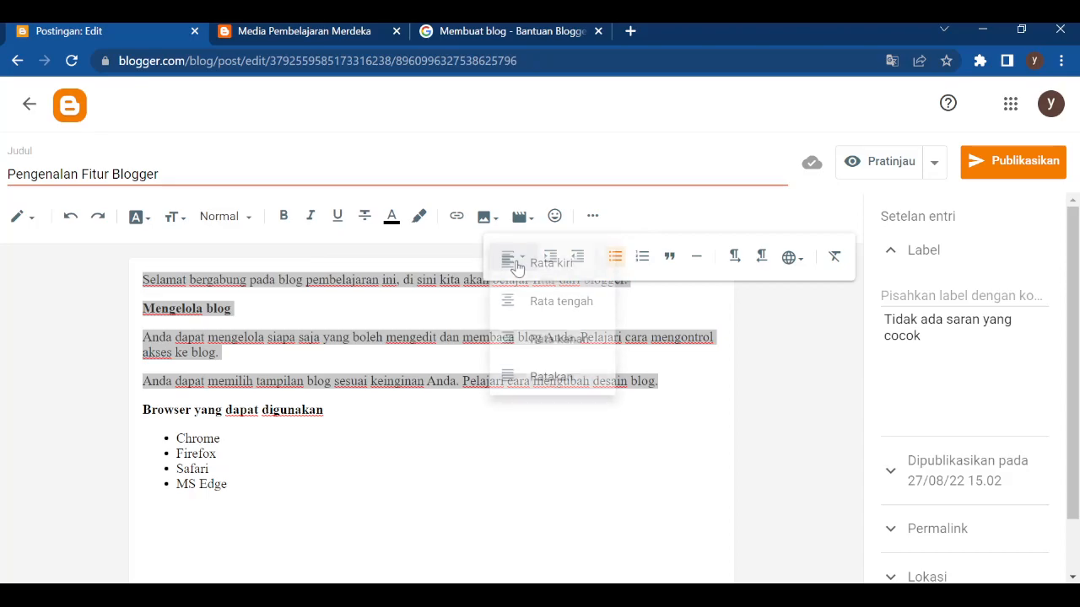
pyautogui.click(533, 377)
pyautogui.click(514, 458)
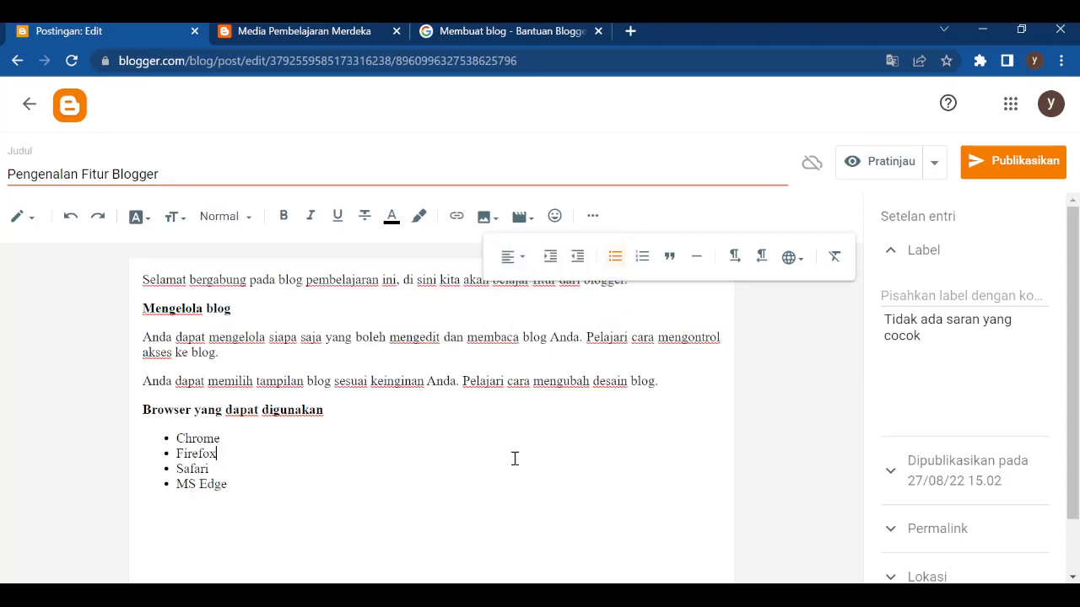
pyautogui.click(578, 496)
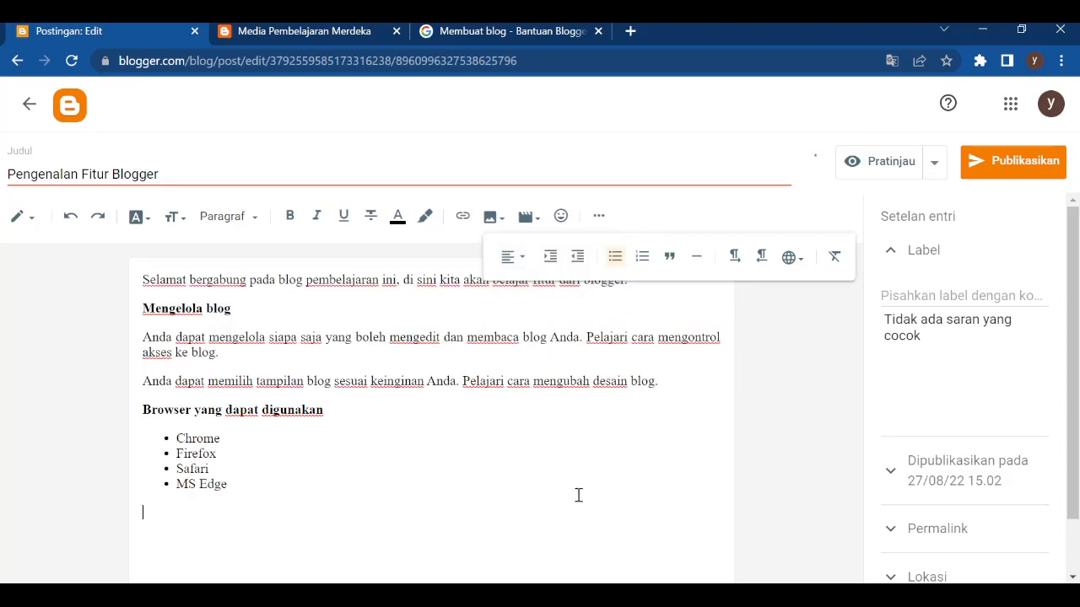
pyautogui.click(599, 216)
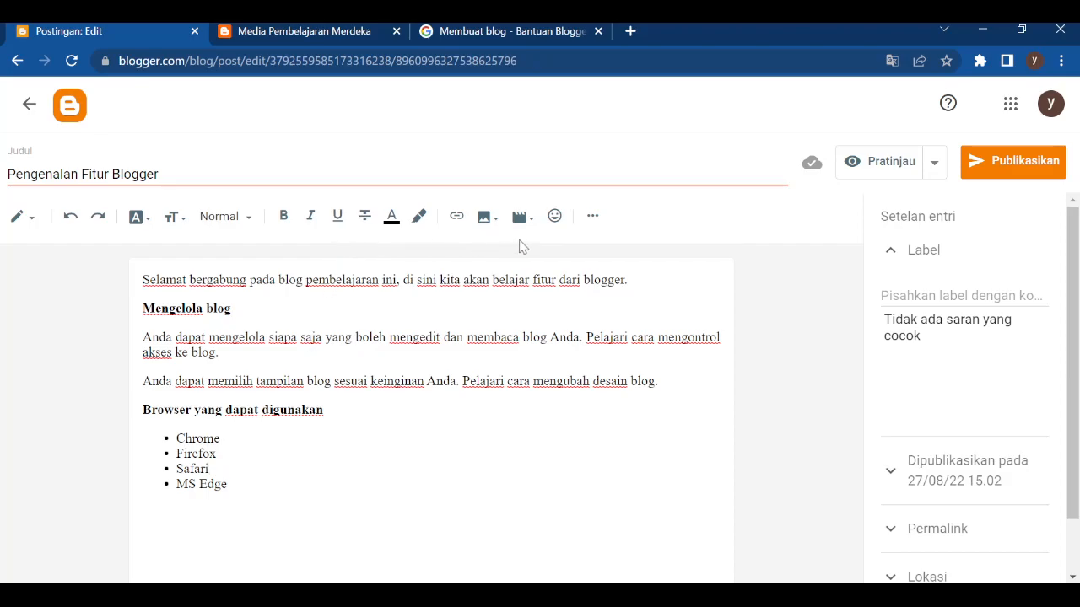
pyautogui.click(488, 224)
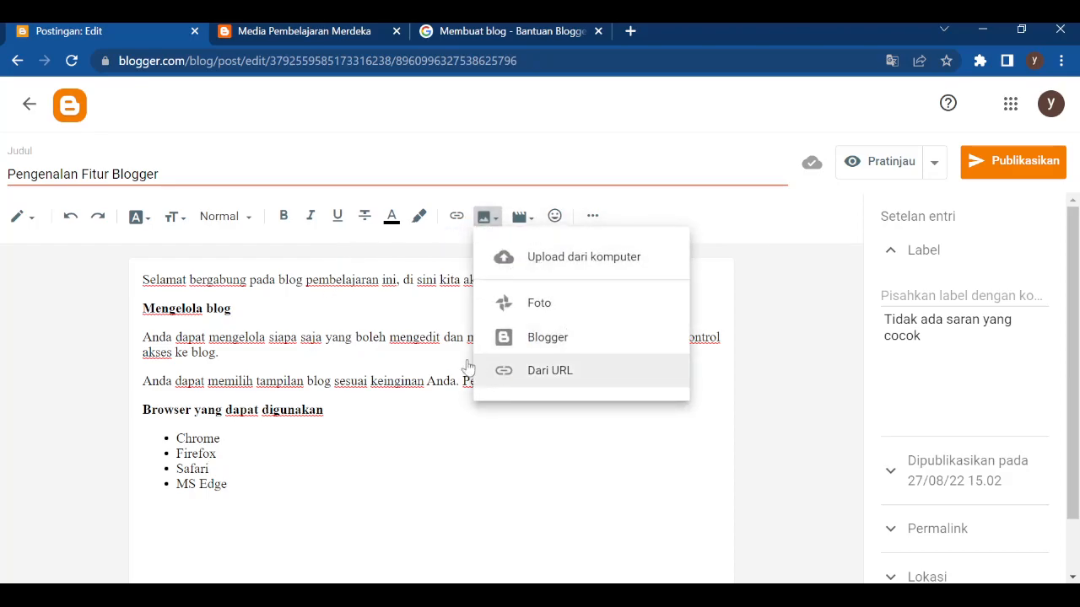
pyautogui.click(337, 434)
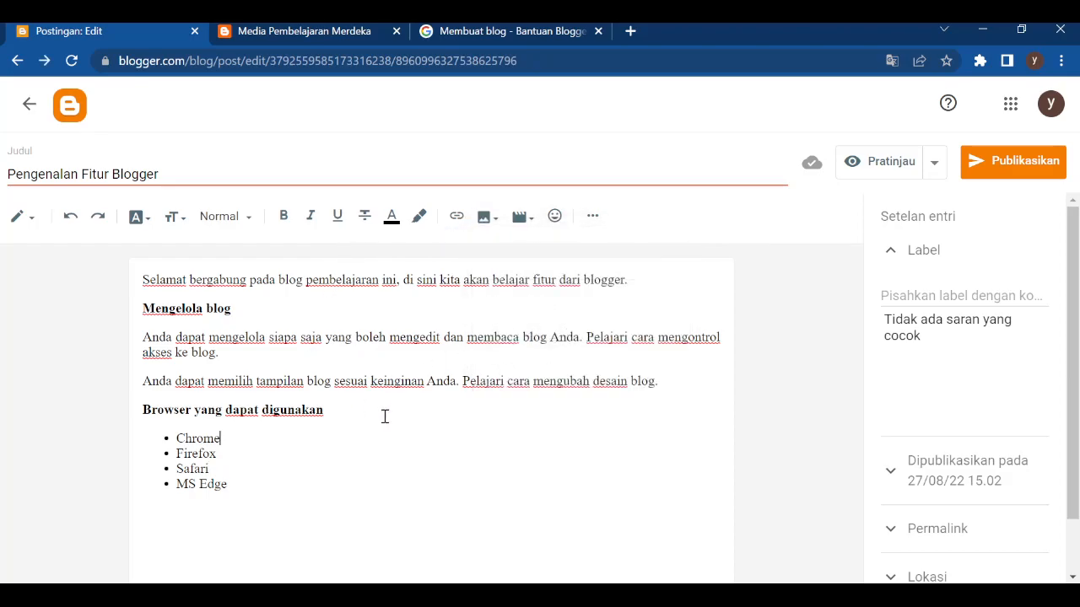
# - Add the labels "Panduan Blogger" and "Media Pembelajaran" to the post, separated by a comma
pyautogui.click(991, 295)
pyautogui.write('Blogger')
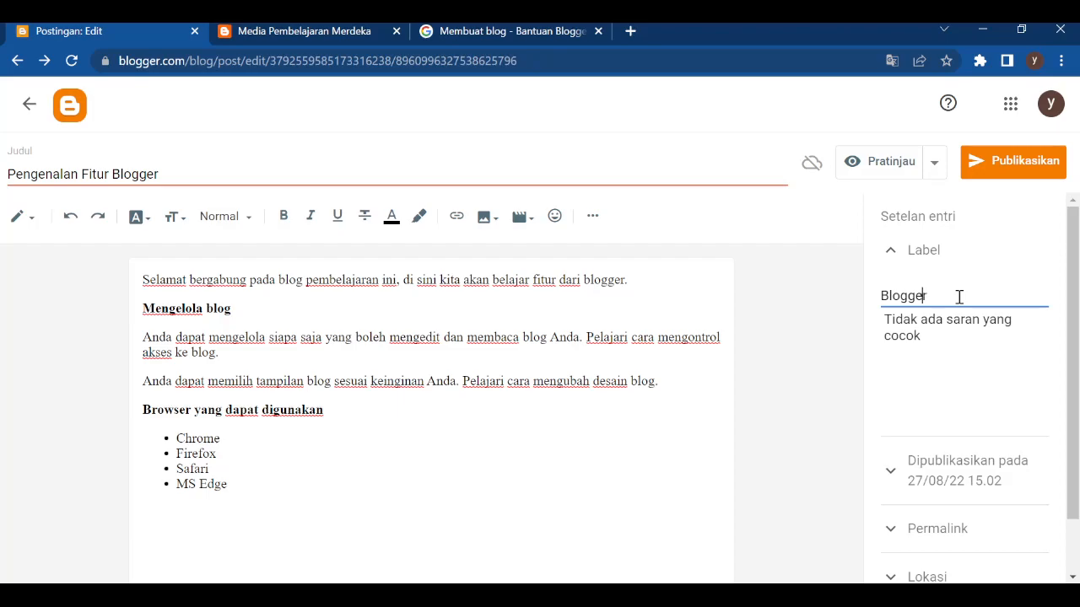
pyautogui.press('Home')
pyautogui.write('Panduan')
pyautogui.click(991, 297)
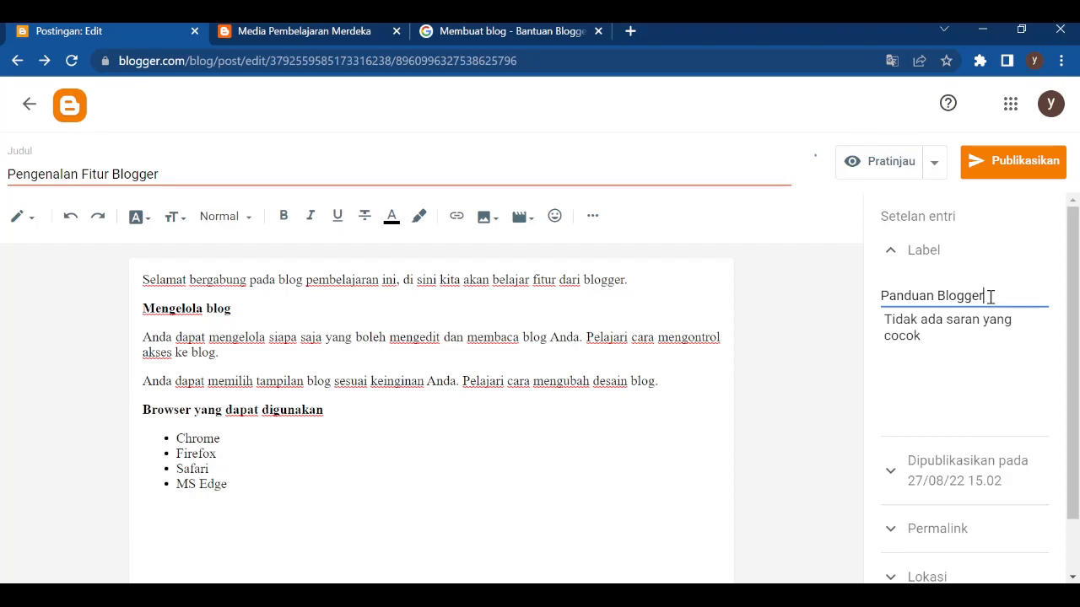
pyautogui.write(',')
pyautogui.write(' Belaj')
pyautogui.write('Me')
pyautogui.press('BackSpace')
pyautogui.press('BackSpace')
pyautogui.write('Media Pembelajaran')
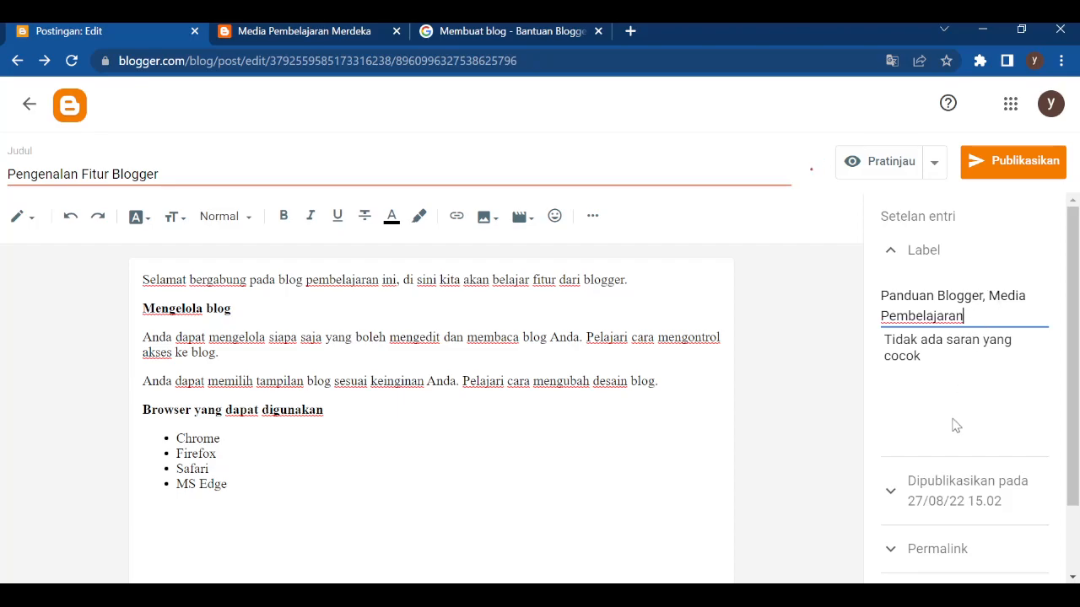
# - Review the post's publication date and time options and its permalink settings
pyautogui.scroll(-1, 894, 445)
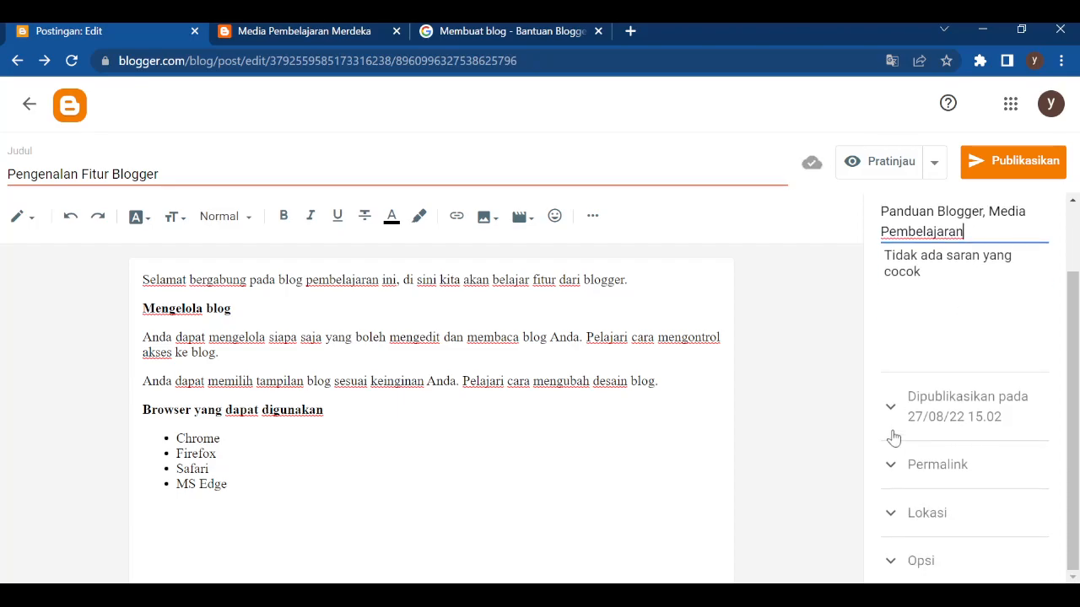
pyautogui.click(892, 421)
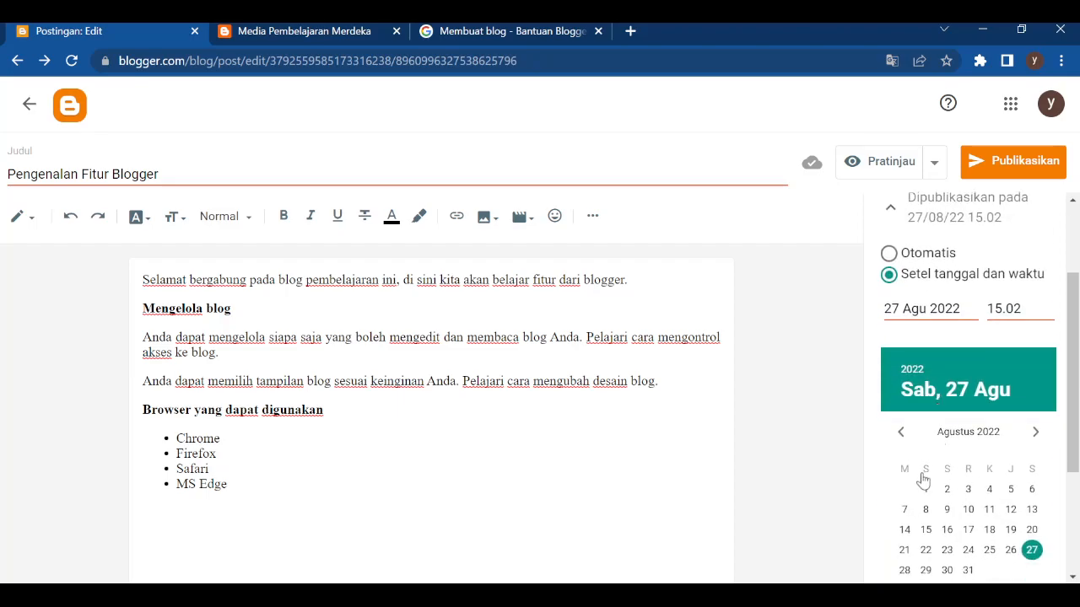
pyautogui.scroll(1, 936, 489)
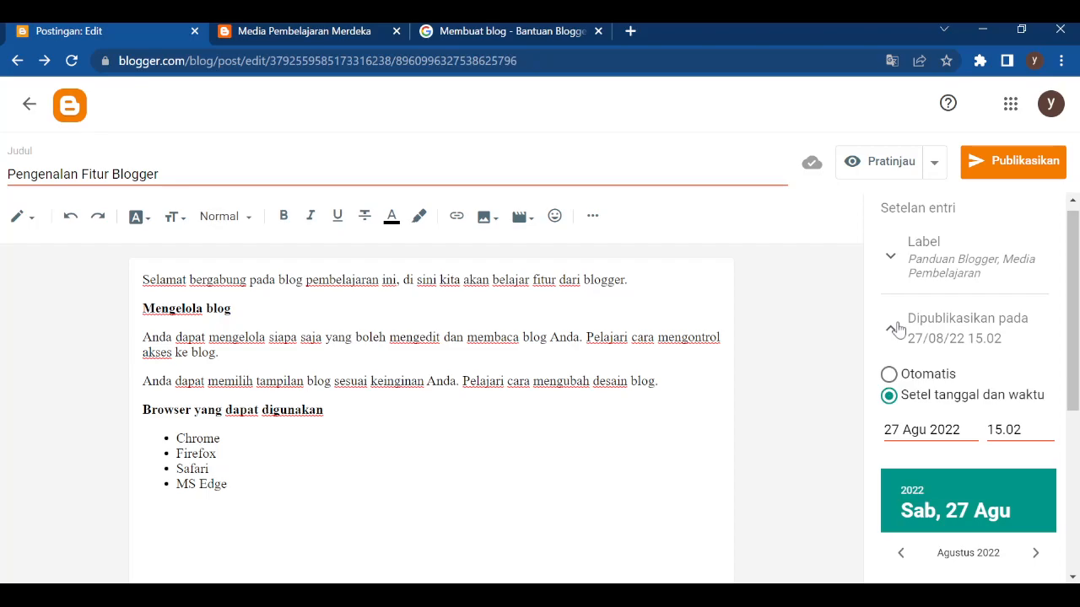
pyautogui.scroll(-1, 919, 447)
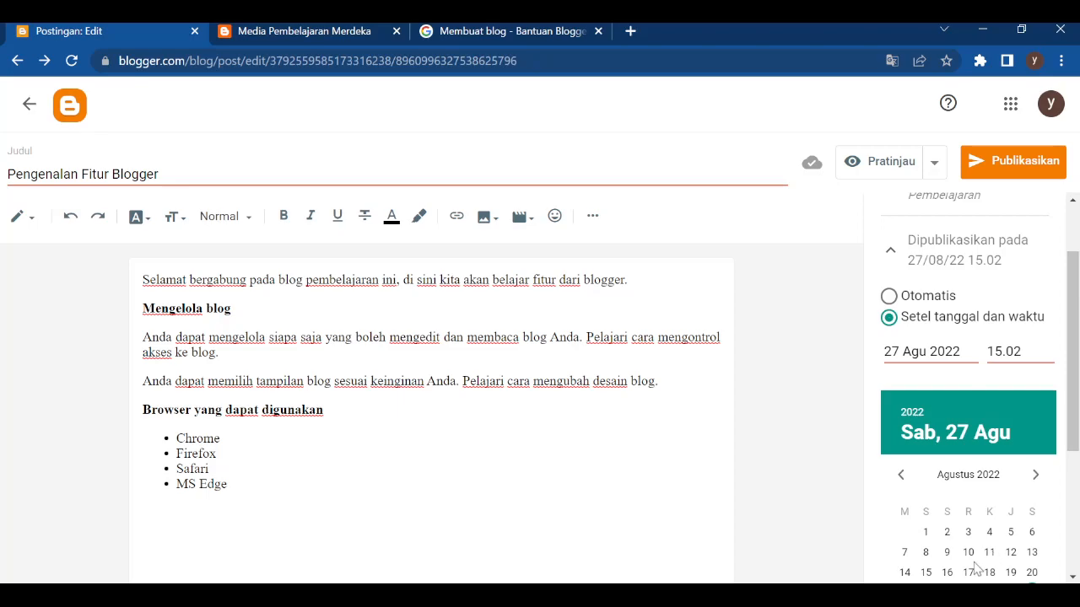
pyautogui.click(890, 251)
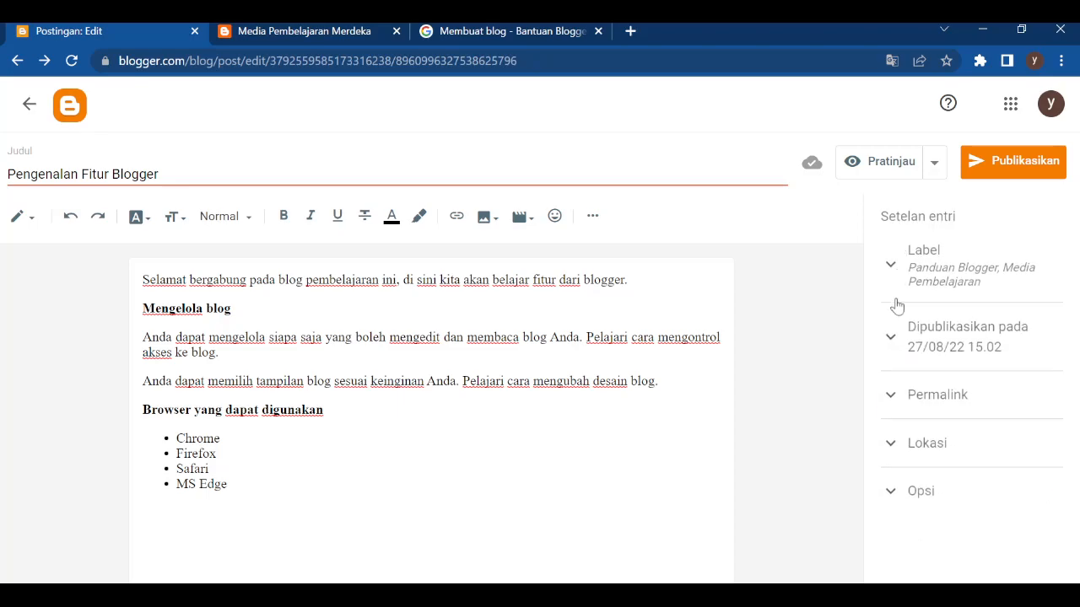
pyautogui.click(896, 412)
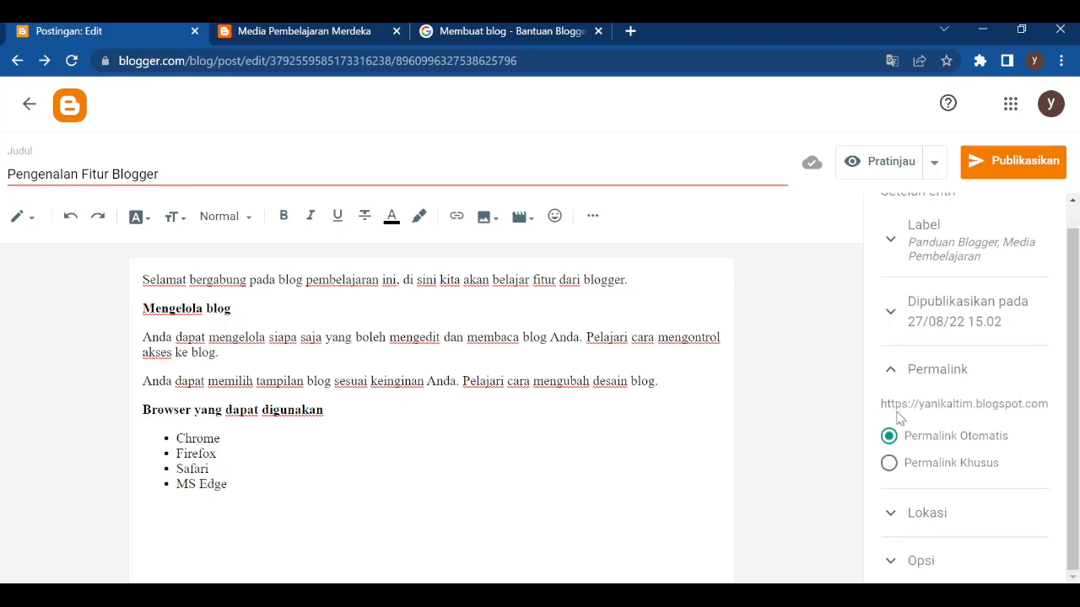
pyautogui.scroll(-1, 935, 458)
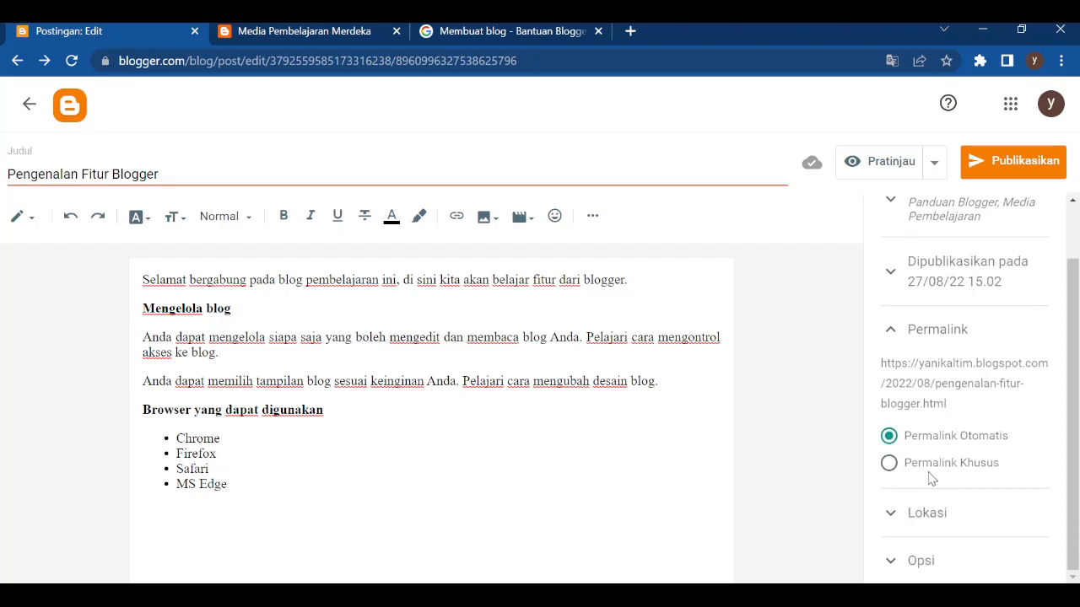
# - Set the post's location to Kota Samarinda and allow reader comments
pyautogui.click(896, 512)
pyautogui.click(964, 285)
pyautogui.write('Kota Samarinda')
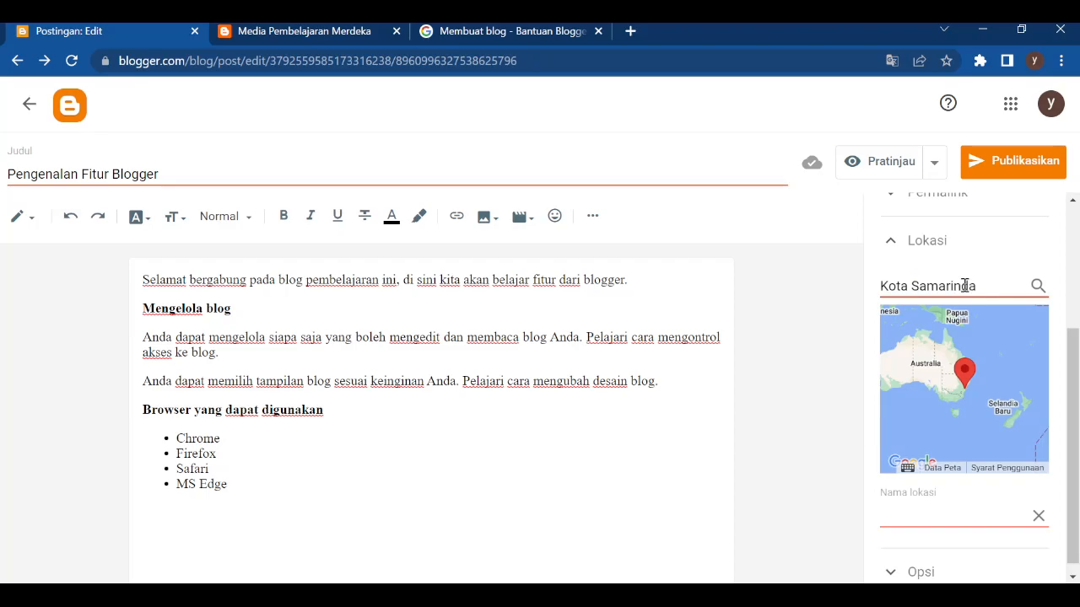
pyautogui.press('Return')
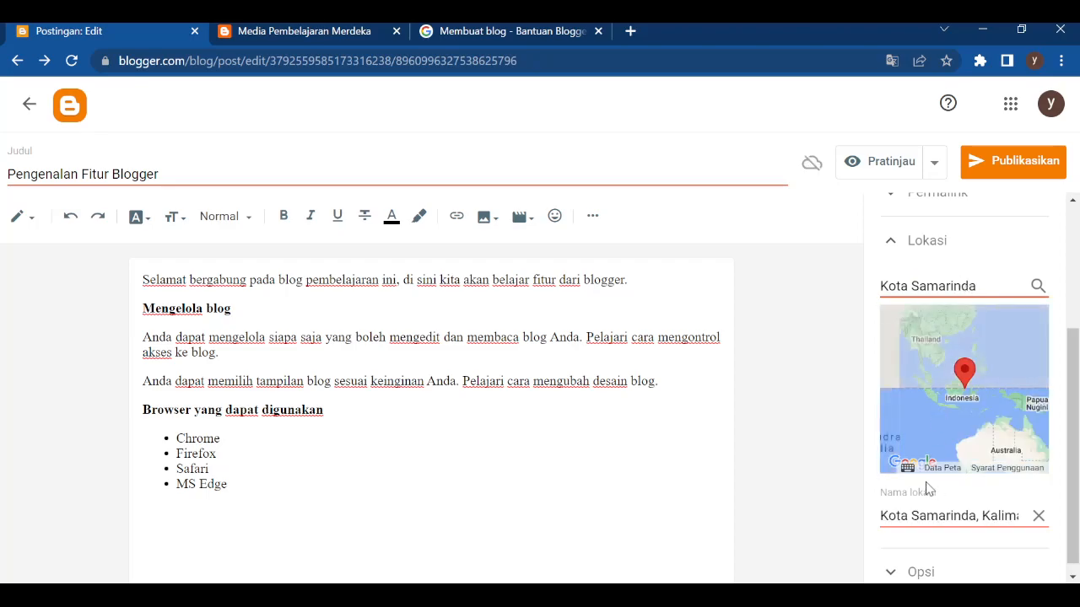
pyautogui.click(915, 567)
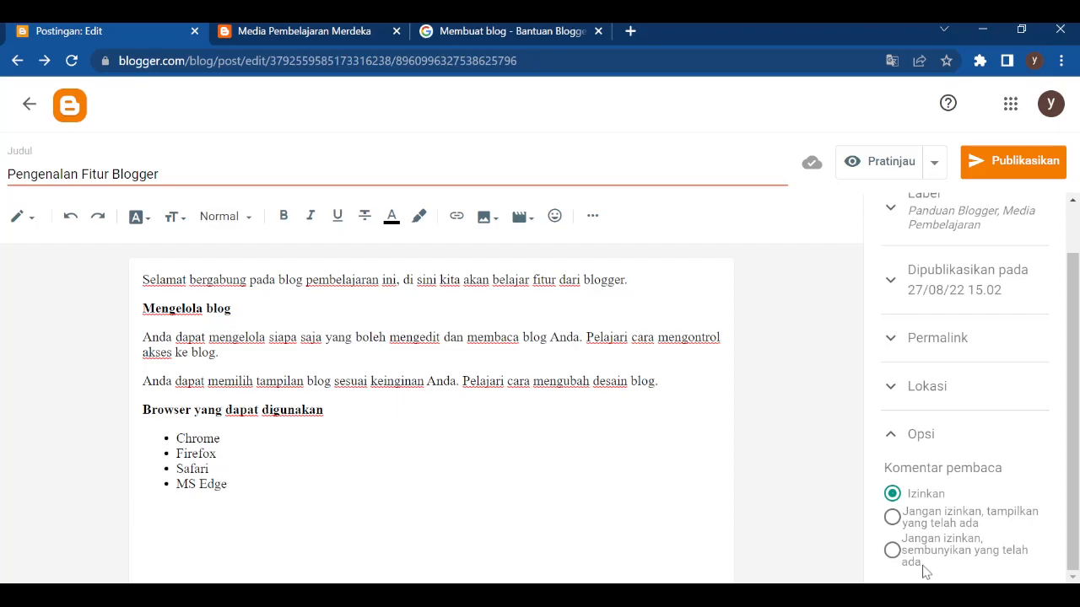
pyautogui.click(893, 495)
# - Preview the post in full-screen, tablet, phone and desktop layouts, and close the preview
pyautogui.click(932, 167)
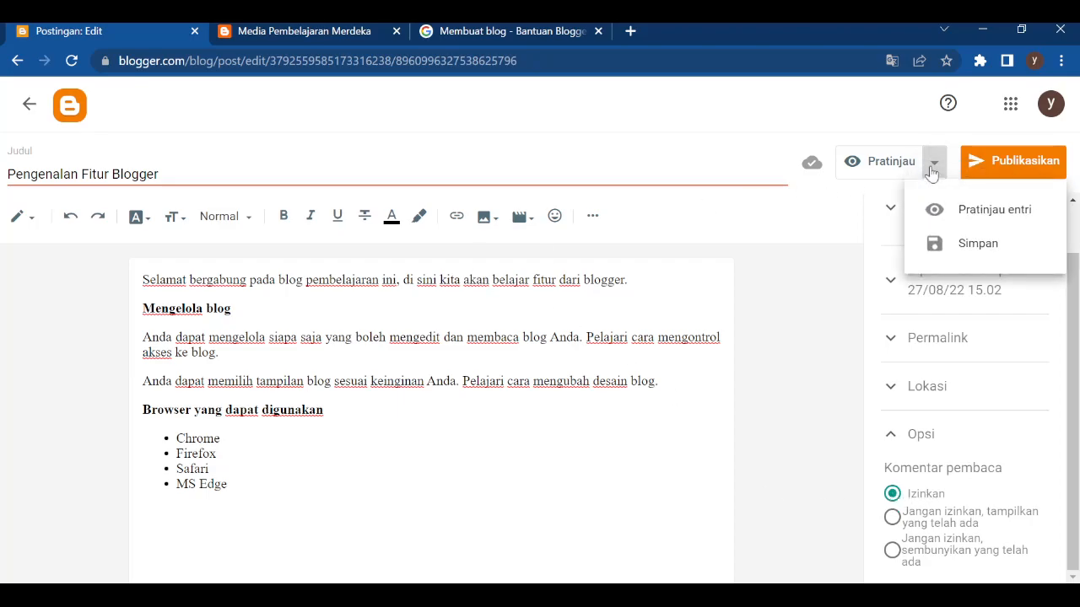
pyautogui.click(949, 217)
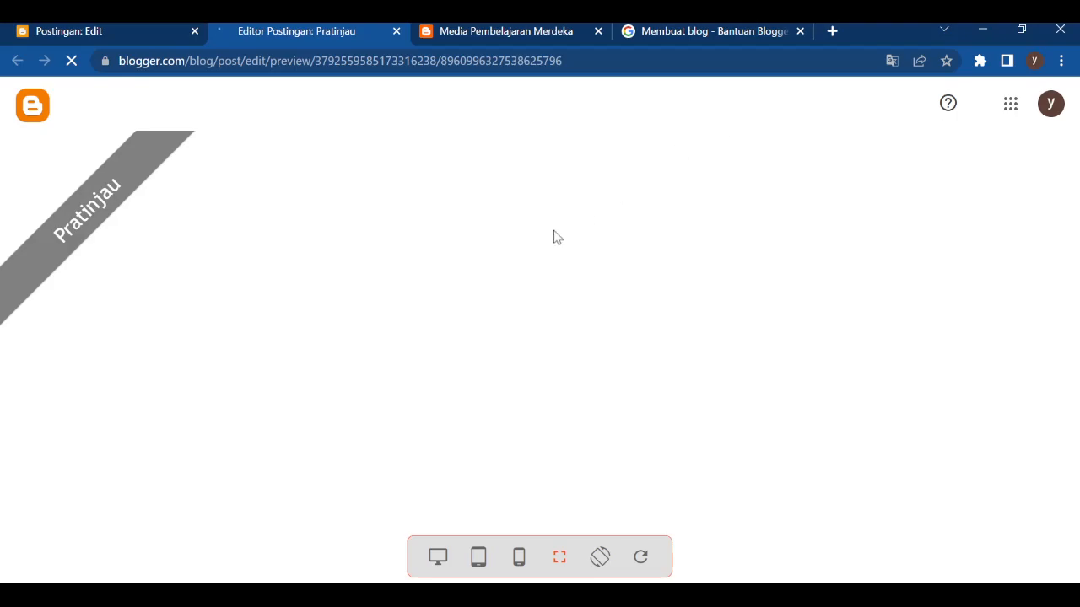
pyautogui.scroll(-2, 485, 429)
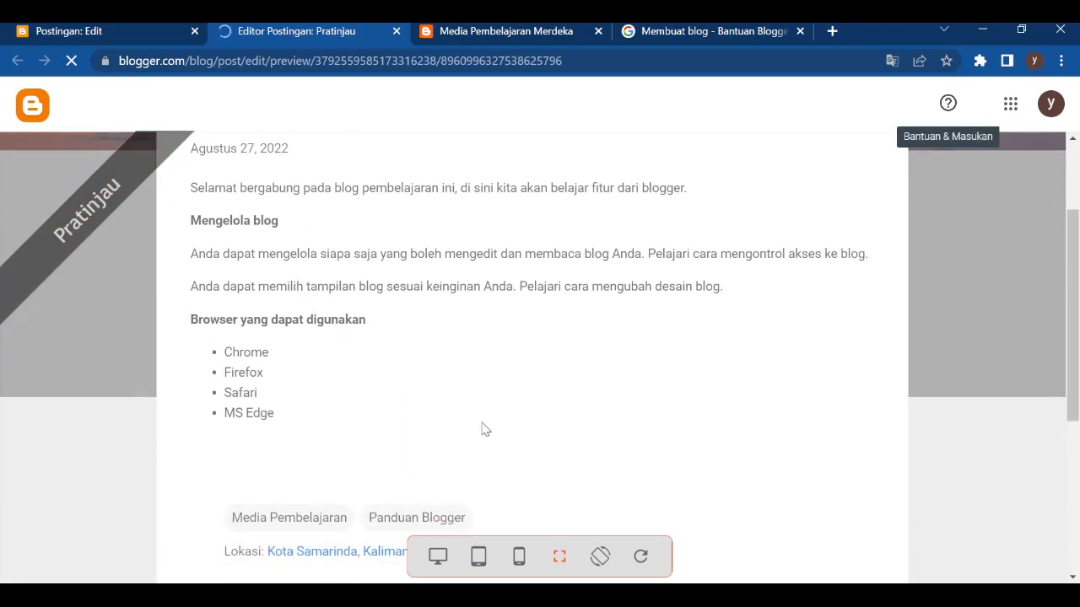
pyautogui.click(478, 559)
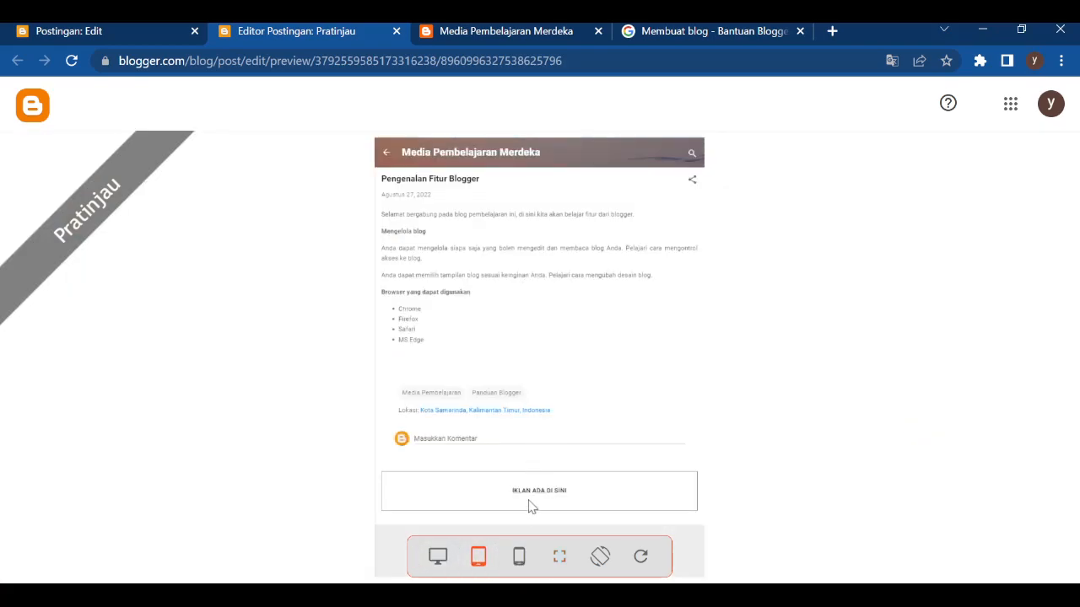
pyautogui.click(517, 556)
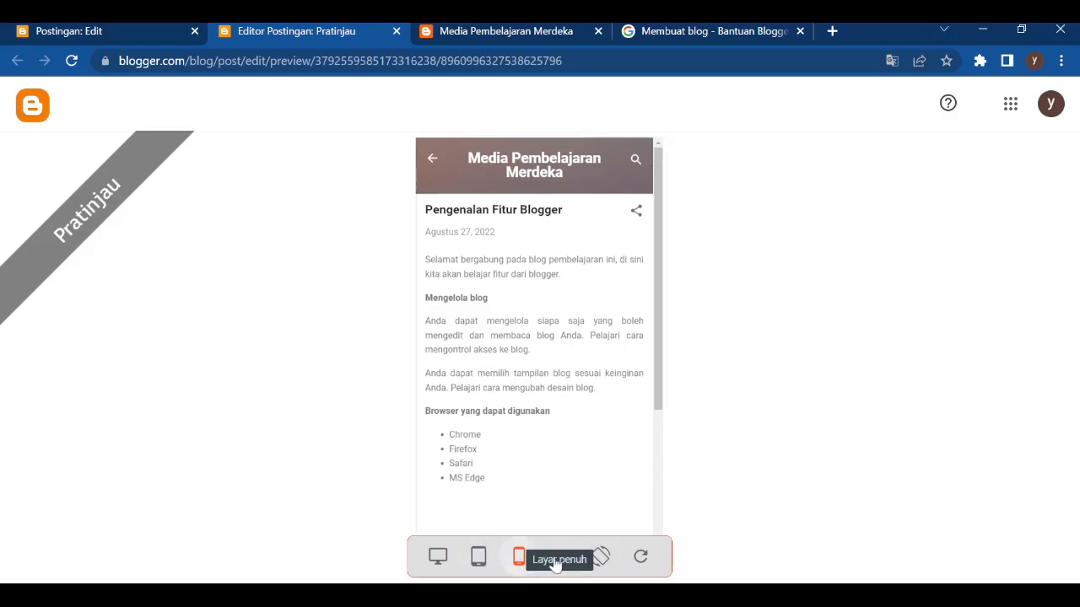
pyautogui.click(437, 559)
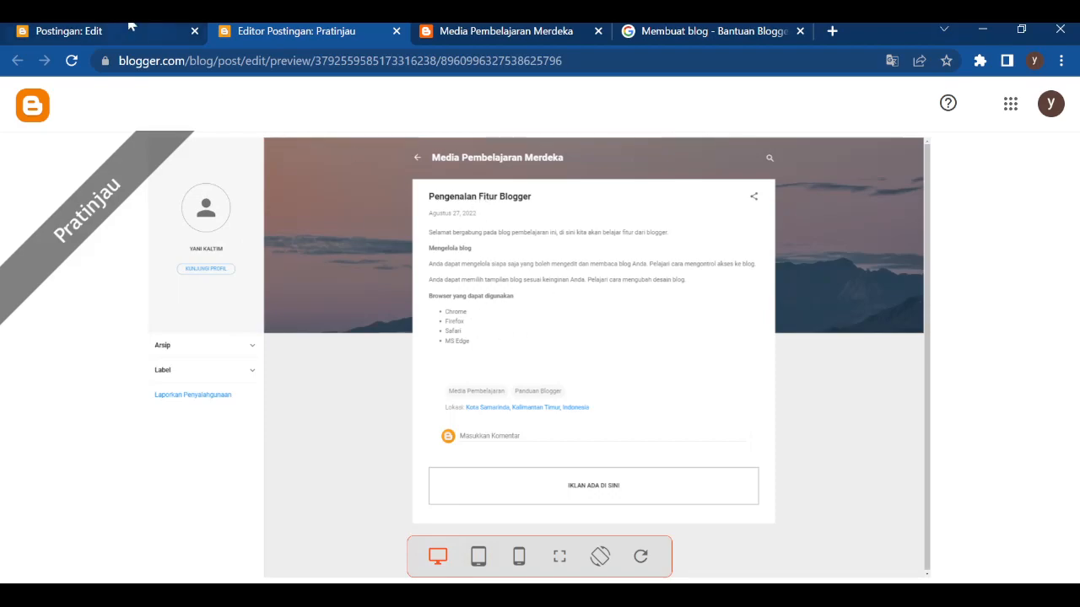
pyautogui.click(395, 31)
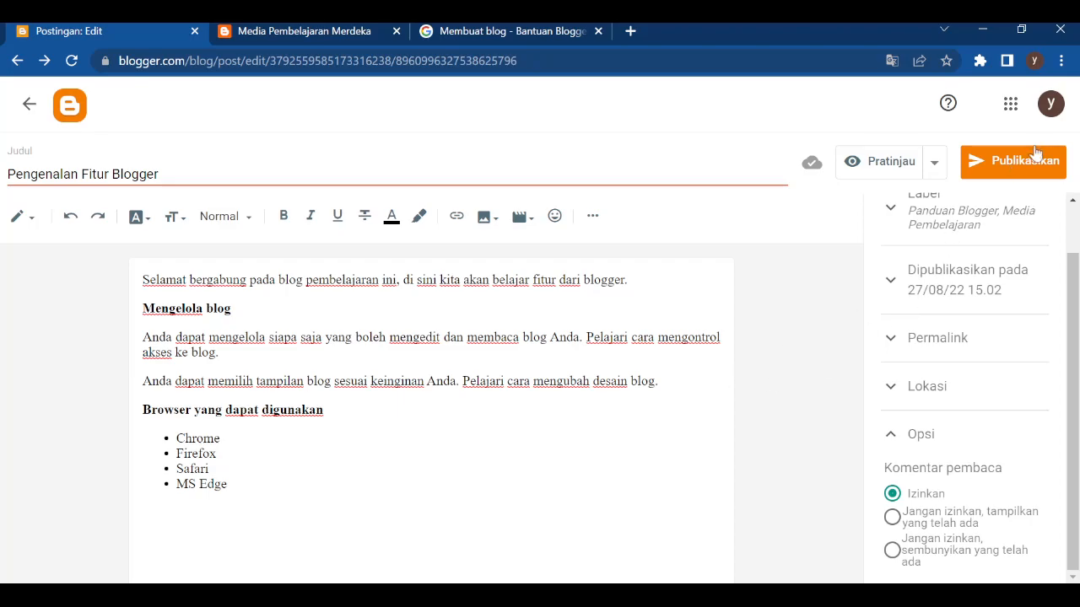
# - Publish the post "Pengenalan Fitur Blogger" to the blog
pyautogui.click(1002, 162)
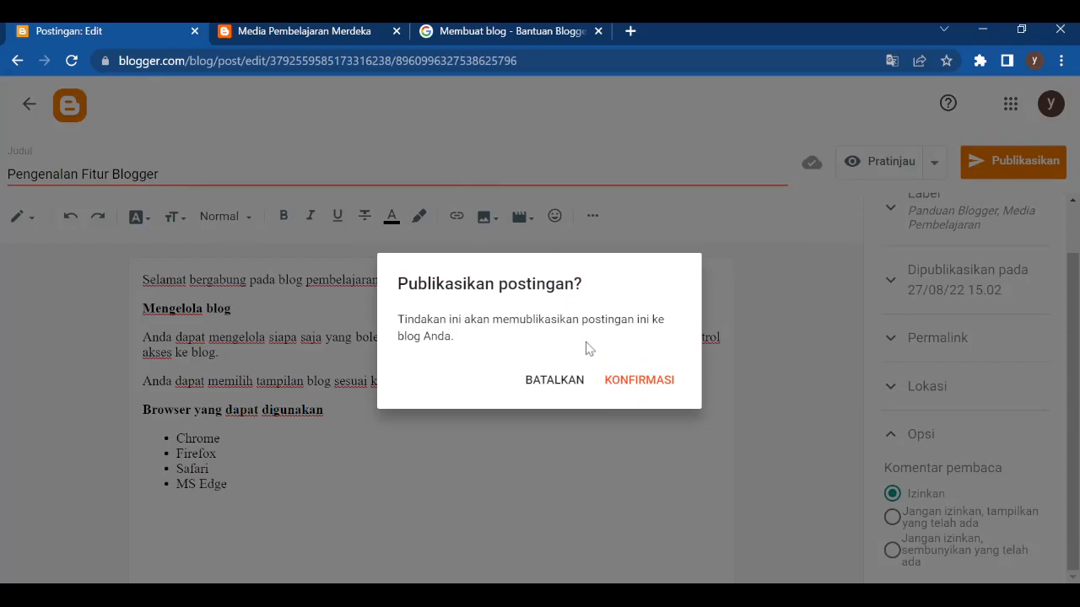
pyautogui.click(624, 385)
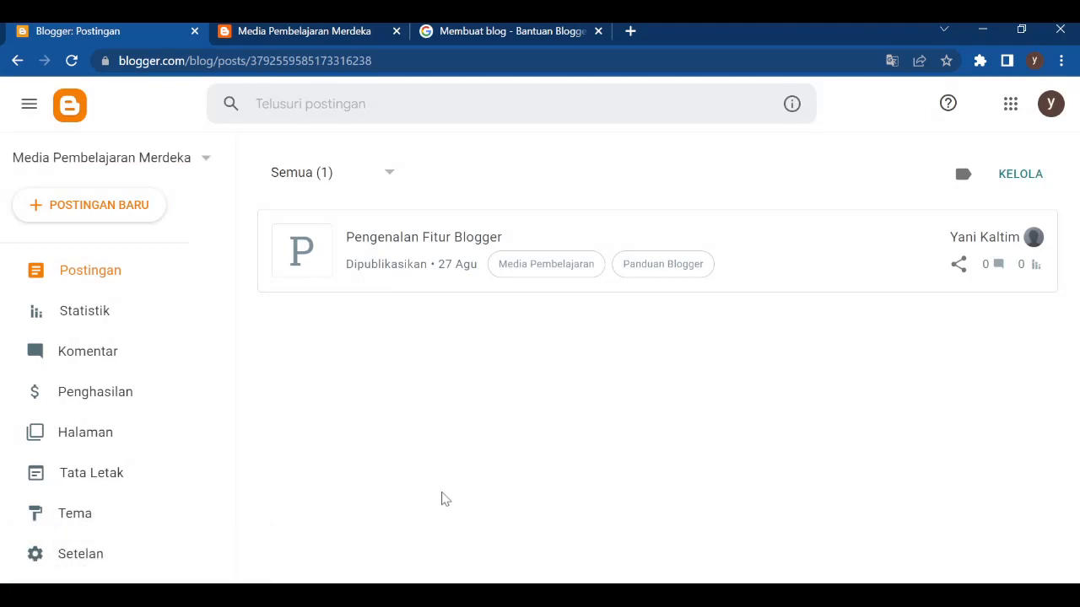
# - View the live blog and examine its home page with the published post and its sidebar
pyautogui.moveTo(494, 290)
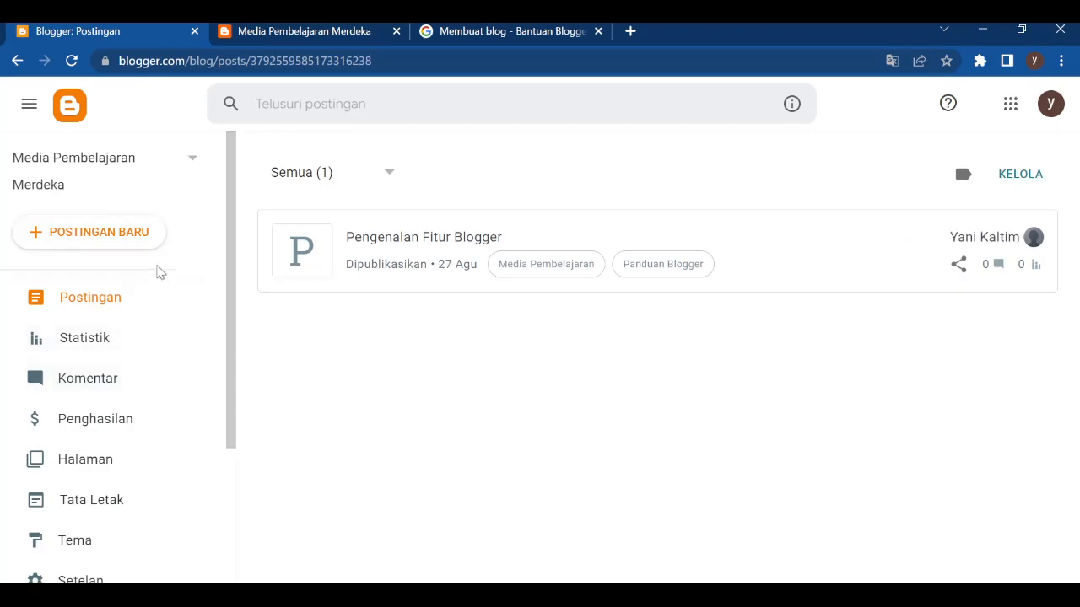
pyautogui.scroll(-2, 102, 417)
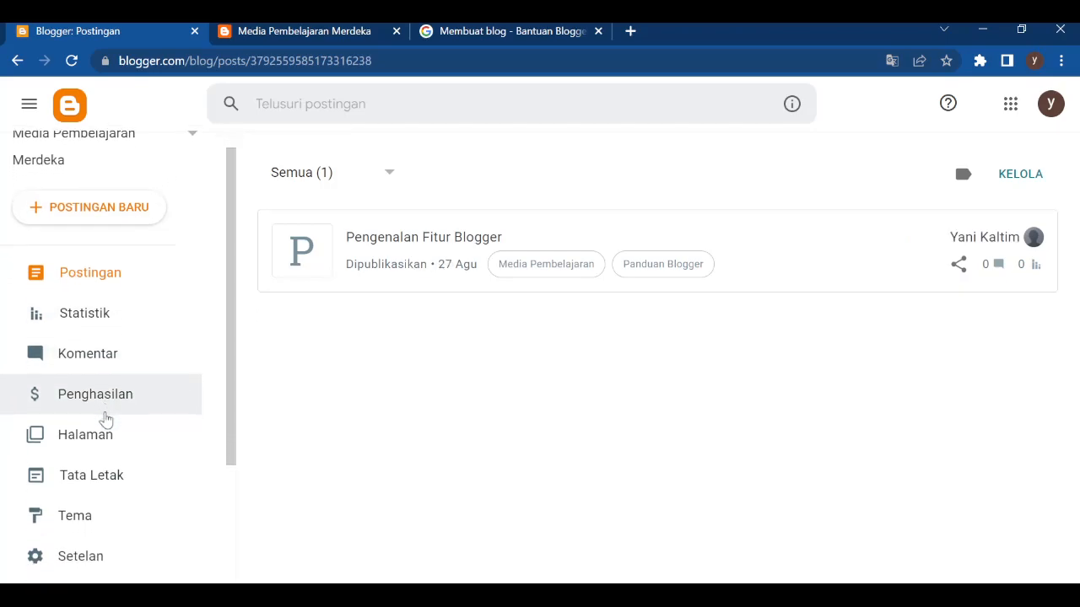
pyautogui.scroll(-1, 93, 473)
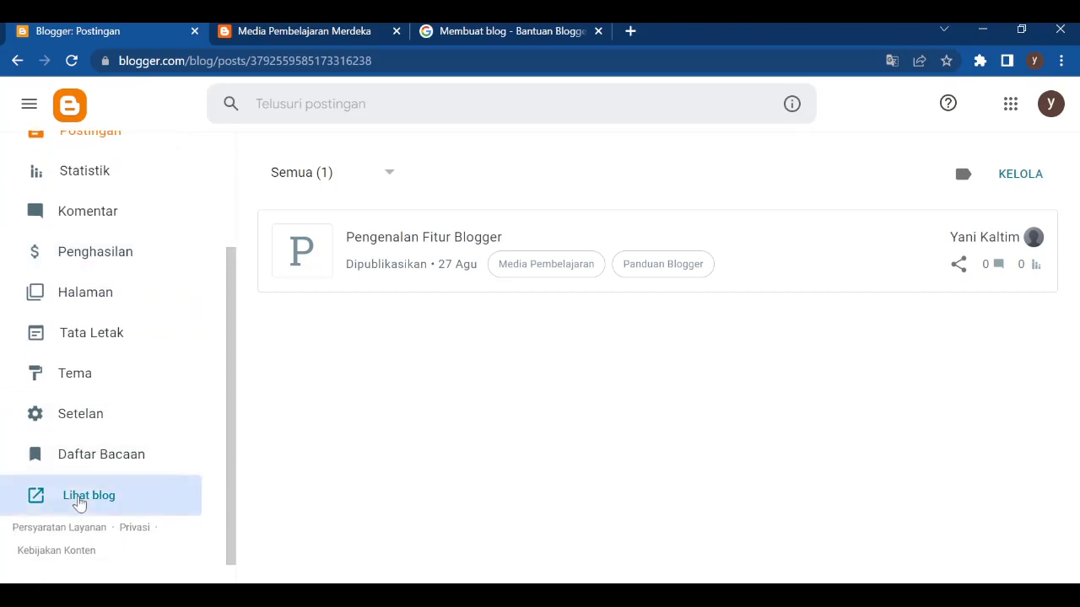
pyautogui.click(81, 497)
pyautogui.scroll(-2, 403, 239)
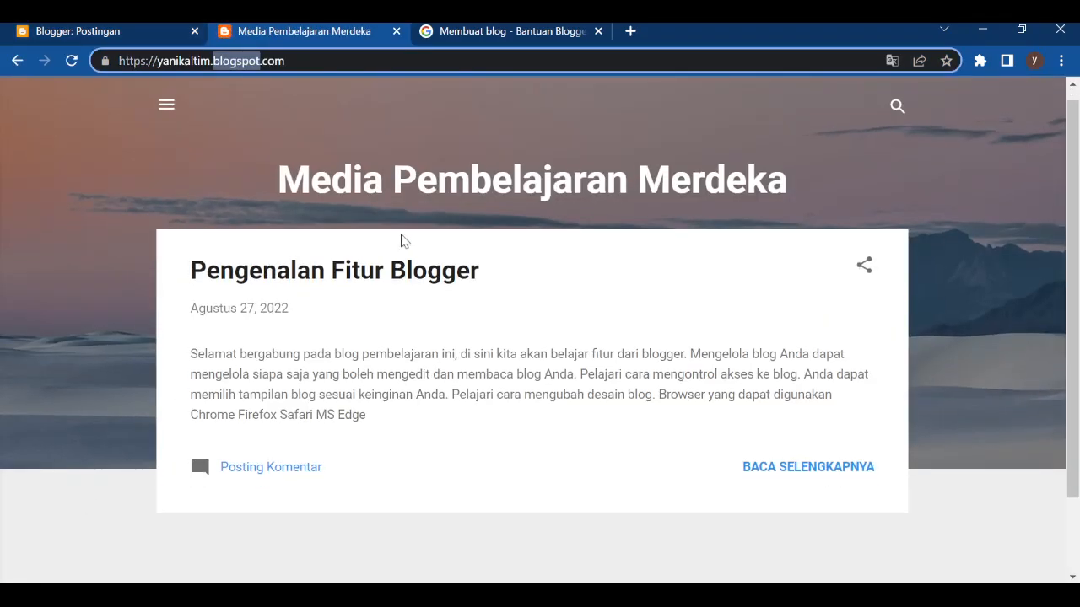
pyautogui.scroll(2, 402, 241)
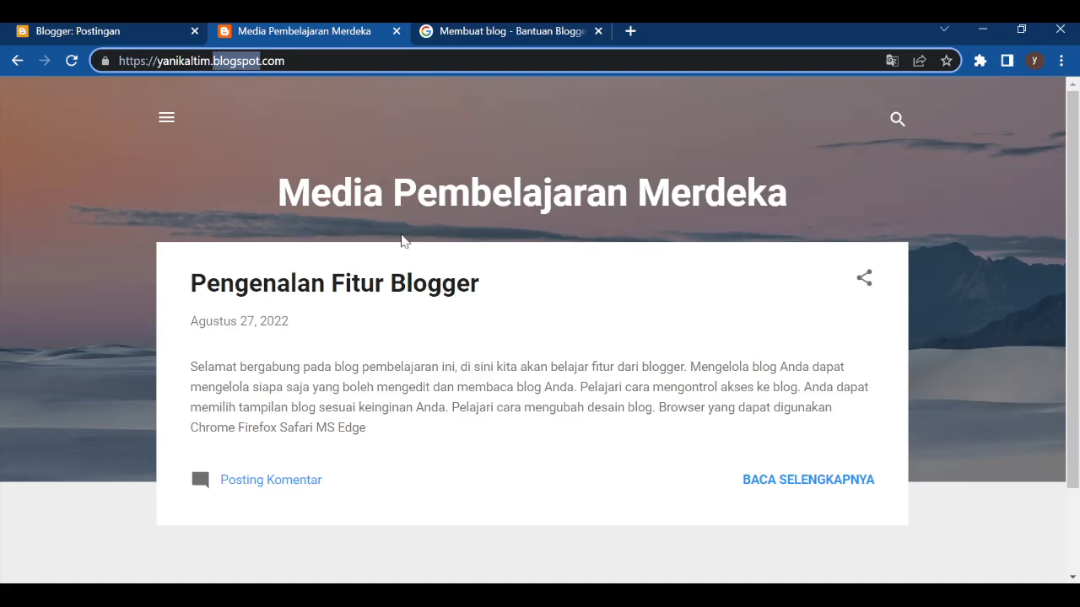
pyautogui.click(173, 124)
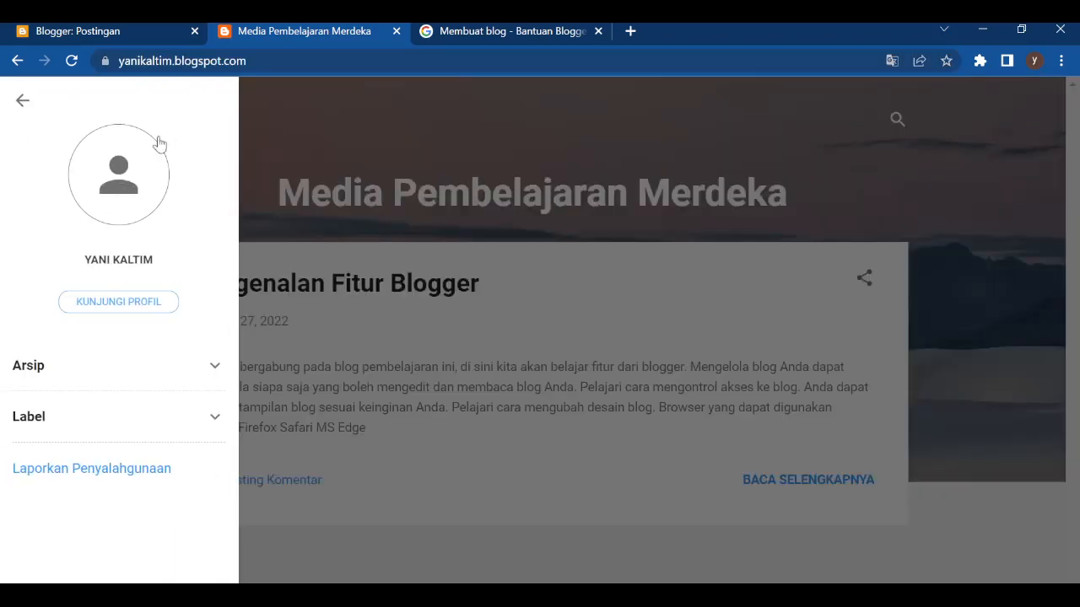
pyautogui.click(288, 126)
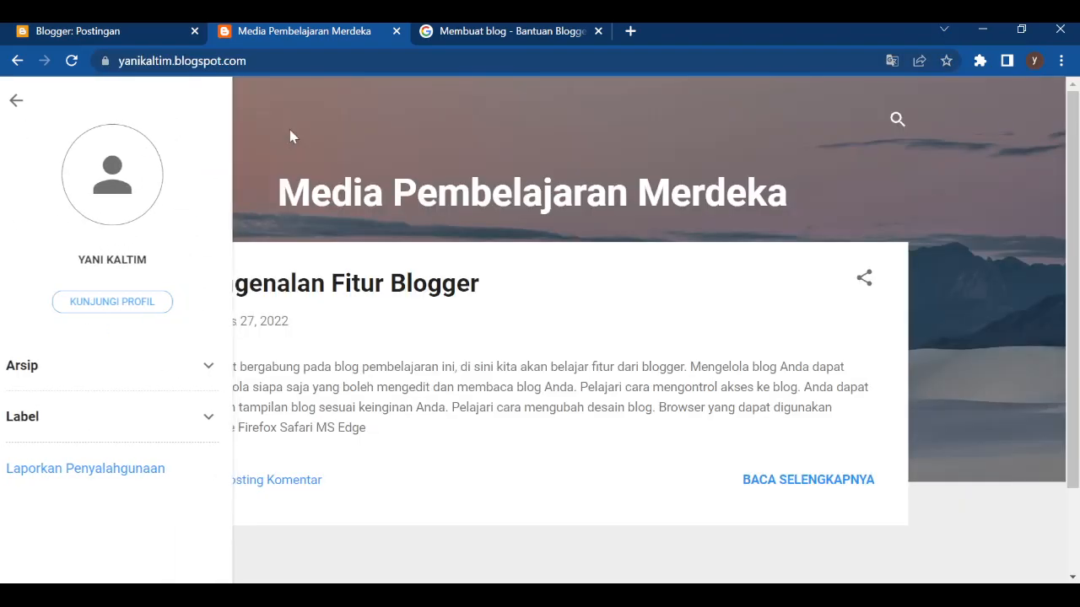
pyautogui.scroll(-1, 528, 338)
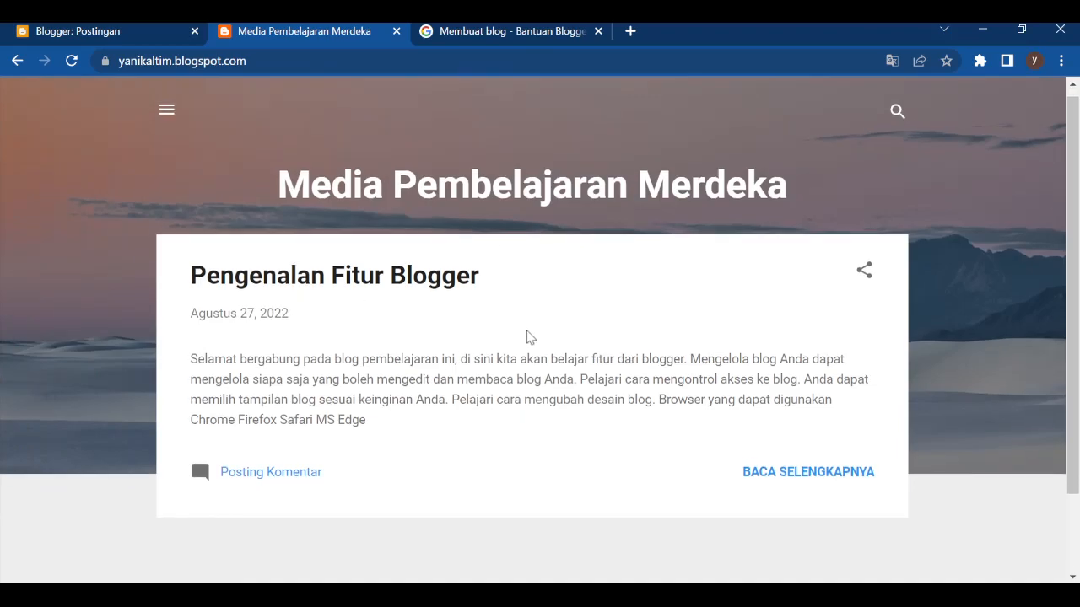
pyautogui.scroll(-1, 579, 481)
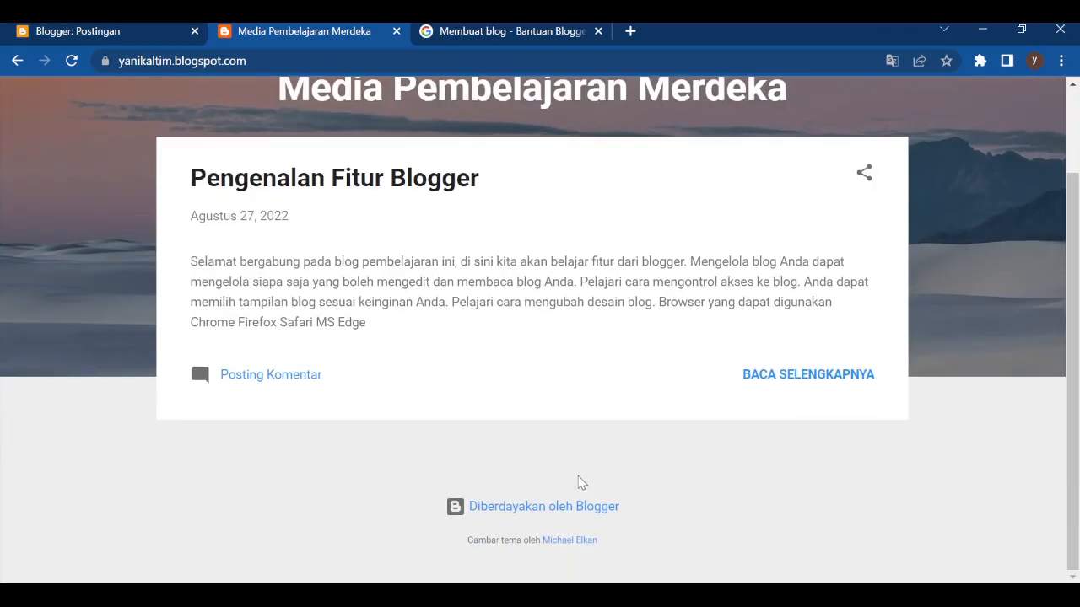
# - Copy the link to the post "Pengenalan Fitur Blogger" through its sharing options, and review the other sharing destinations
pyautogui.scroll(1, 641, 362)
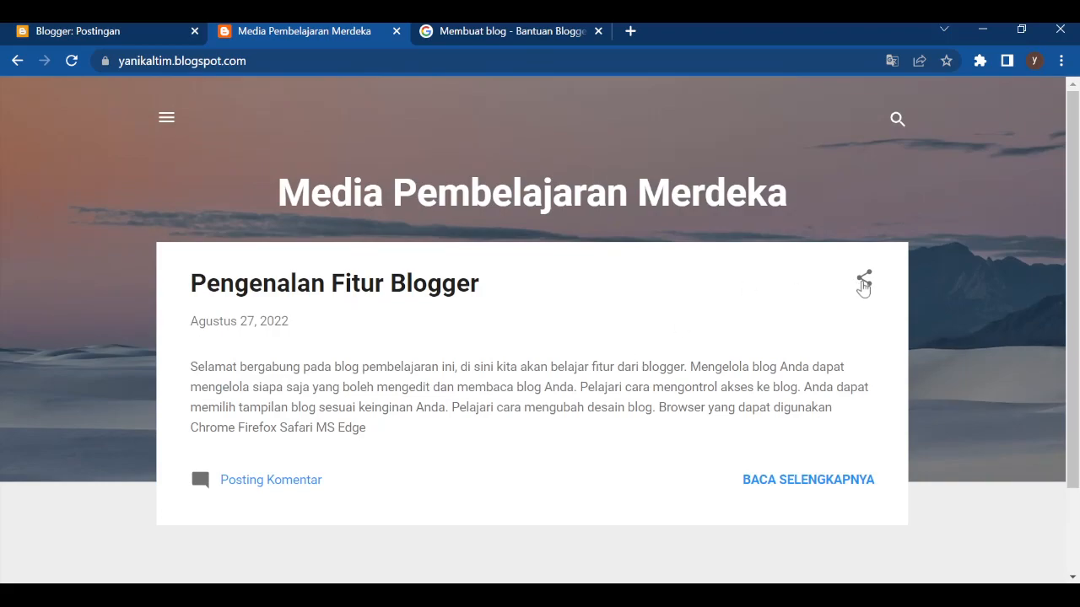
pyautogui.click(863, 281)
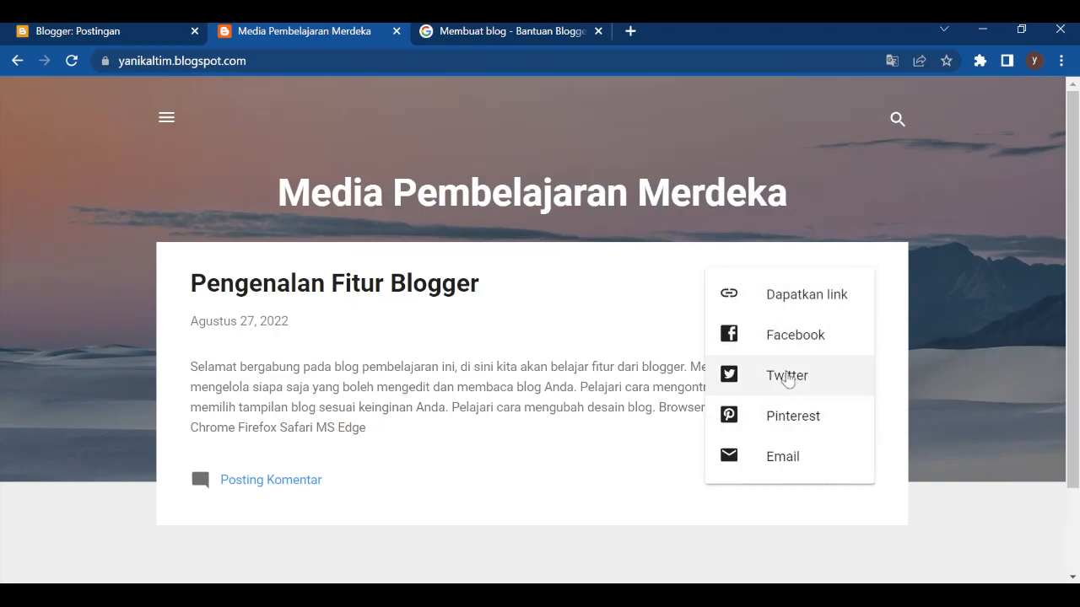
pyautogui.click(817, 305)
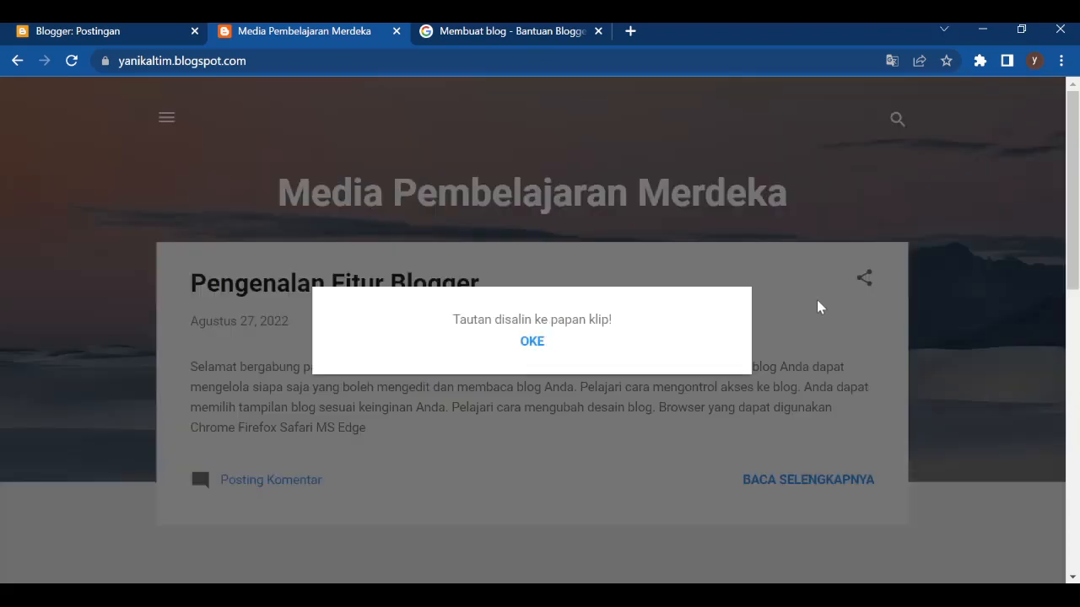
pyautogui.click(516, 344)
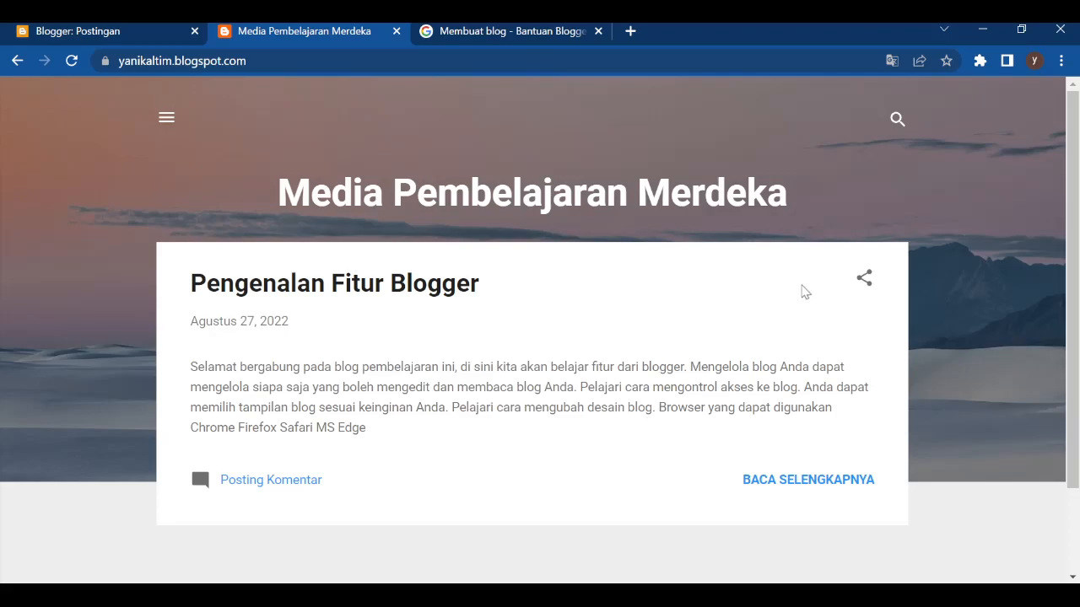
pyautogui.click(862, 277)
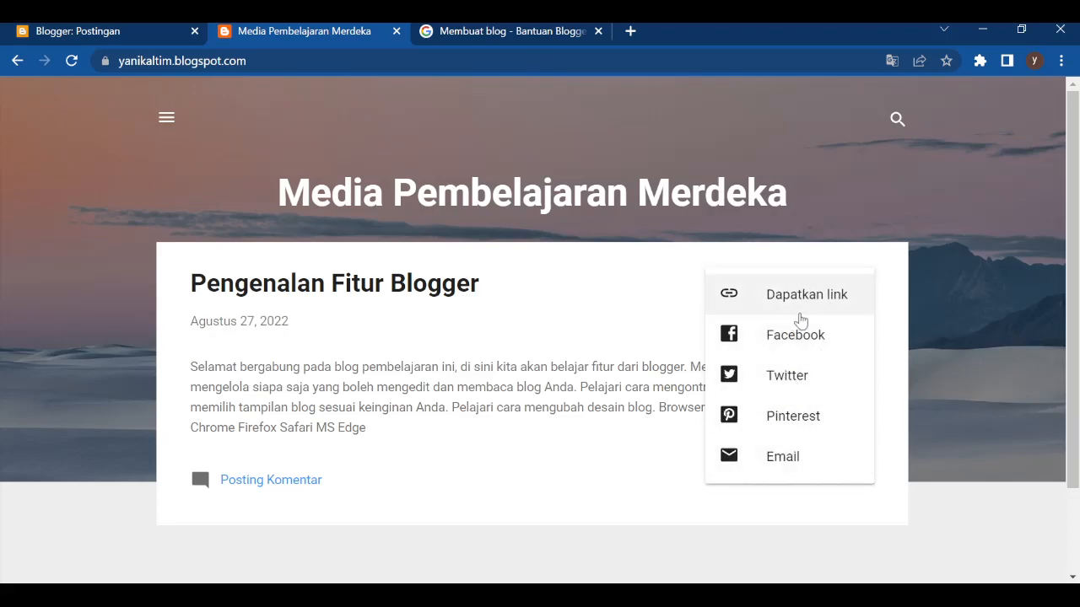
pyautogui.click(861, 185)
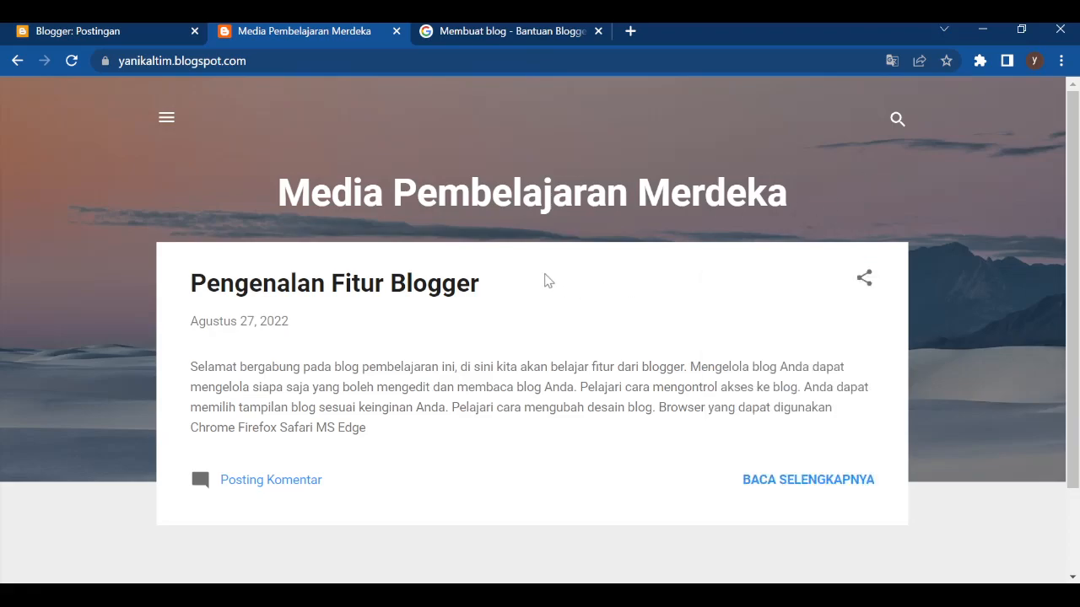
# - Open the live blog's search field, close it without searching, and return to the post list in the Blogger dashboard
pyautogui.click(897, 119)
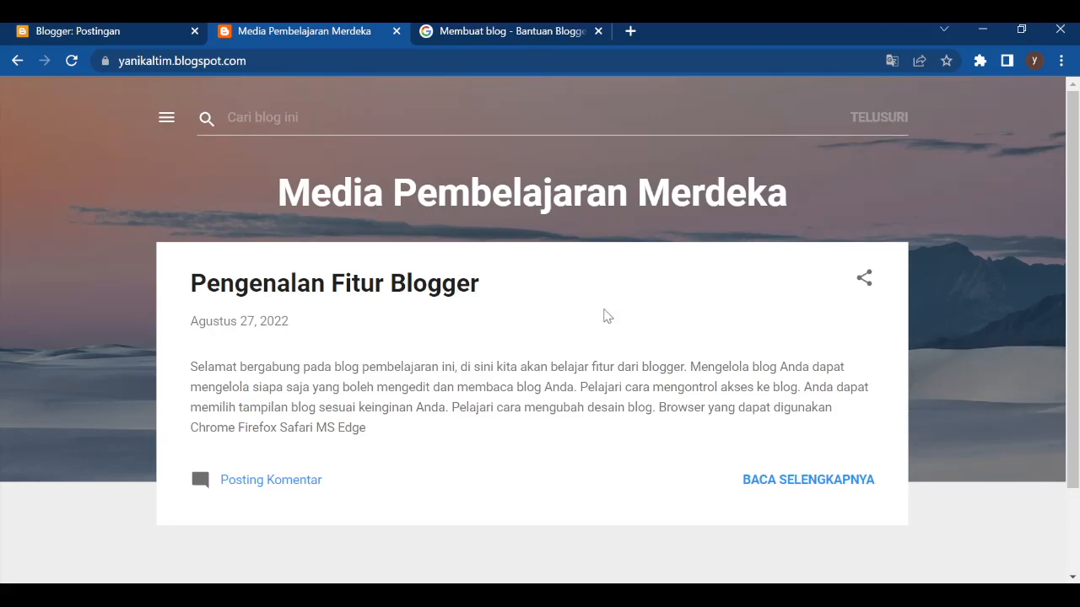
pyautogui.scroll(-3, 602, 313)
pyautogui.scroll(2, 529, 339)
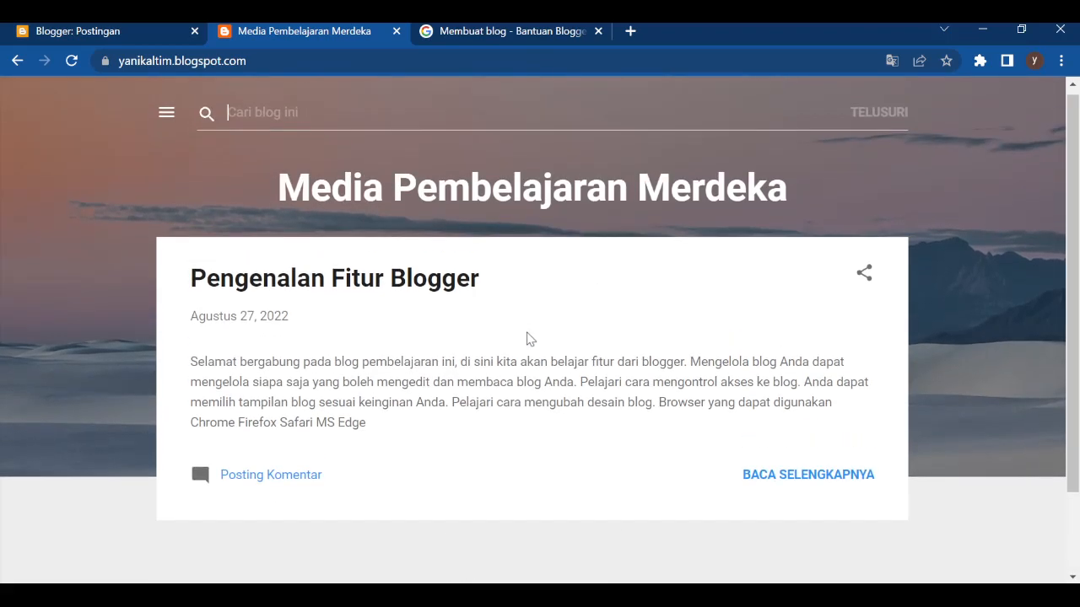
pyautogui.click(135, 210)
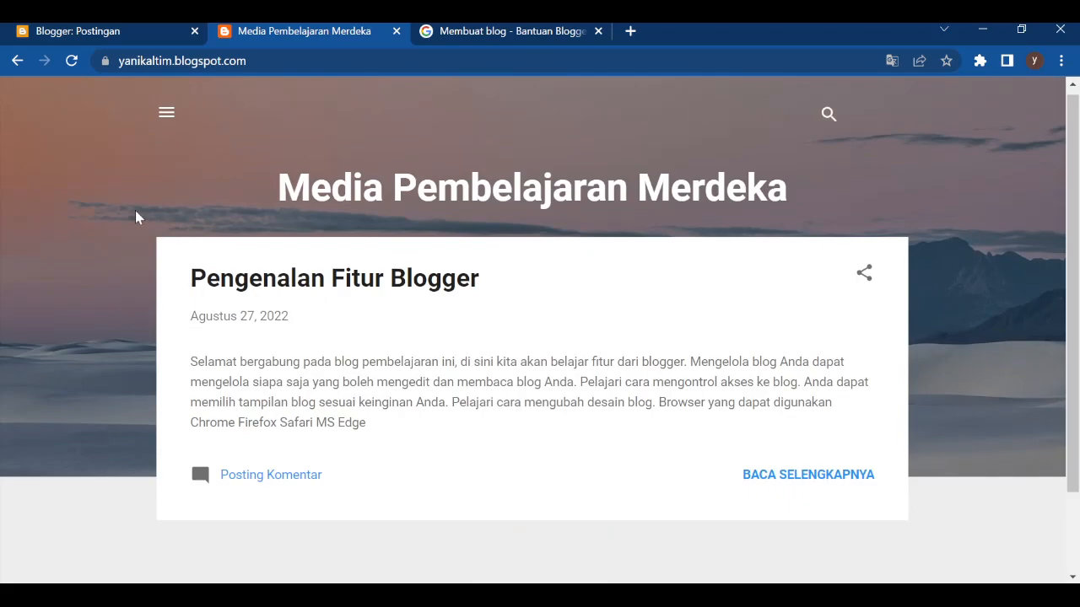
pyautogui.click(100, 27)
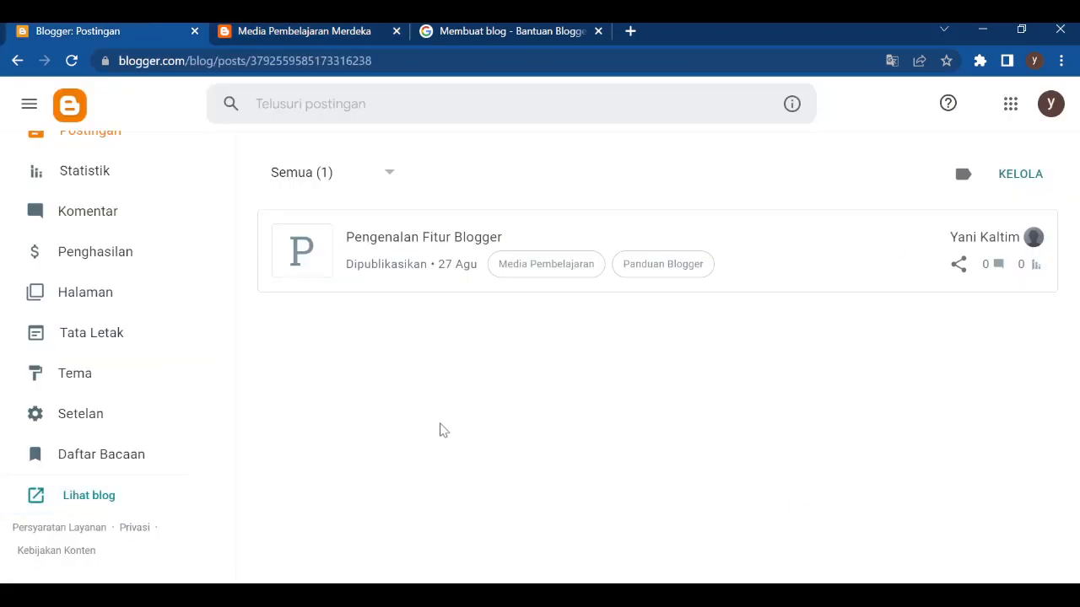